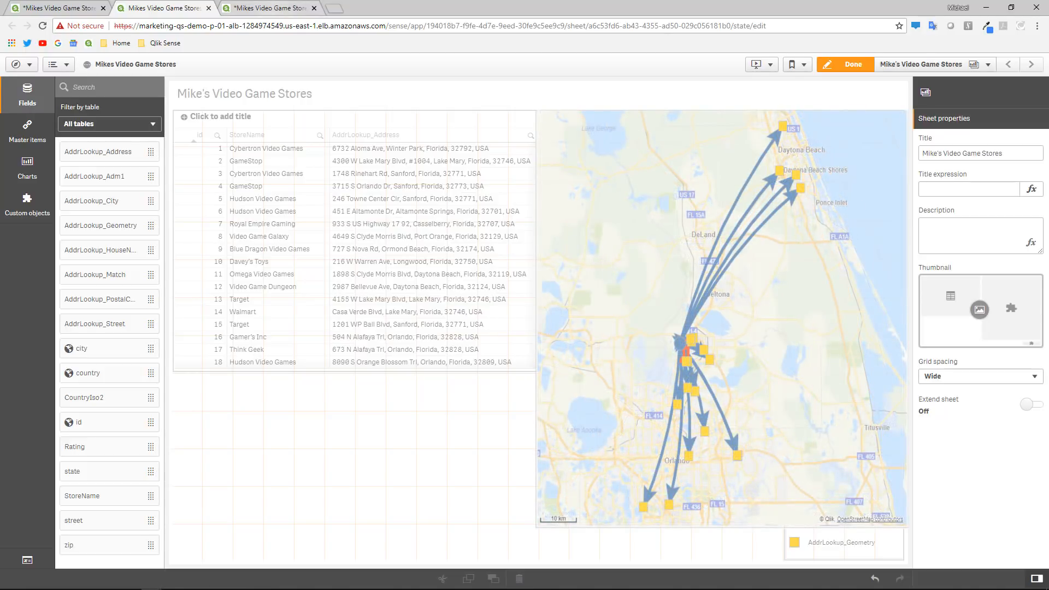
Switch from the sheet editor to the app's Data load editor
click(276, 12)
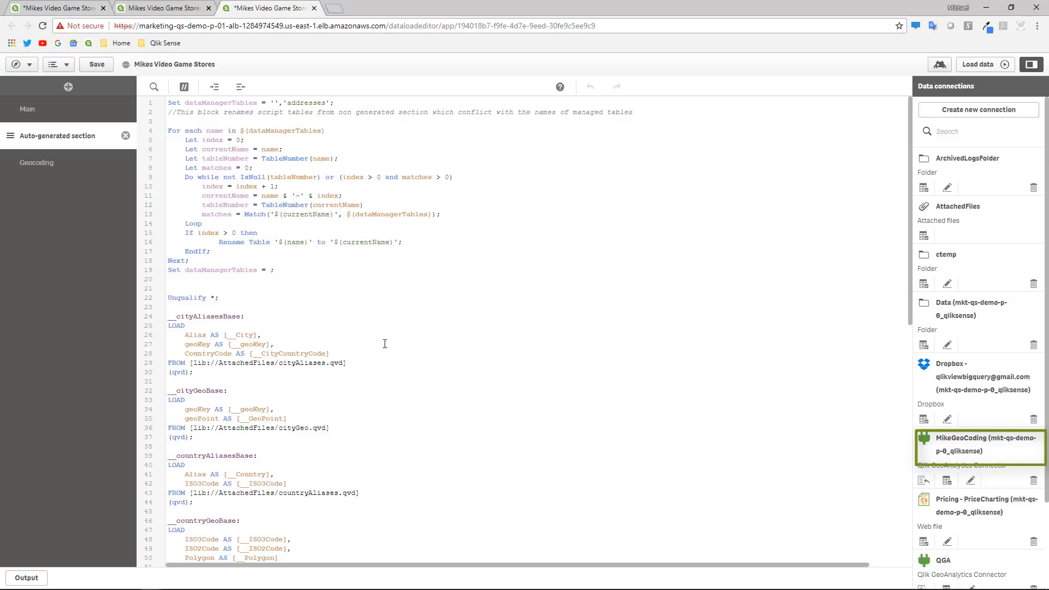
Copy the commented home coordinate lines from the Main script section
click(54, 118)
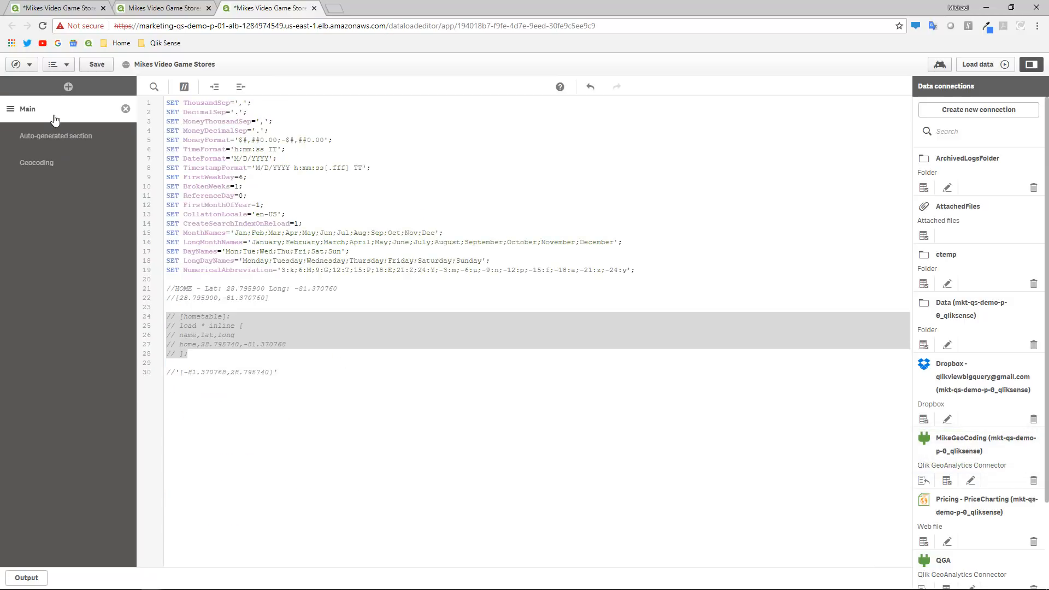
right_click(194, 322)
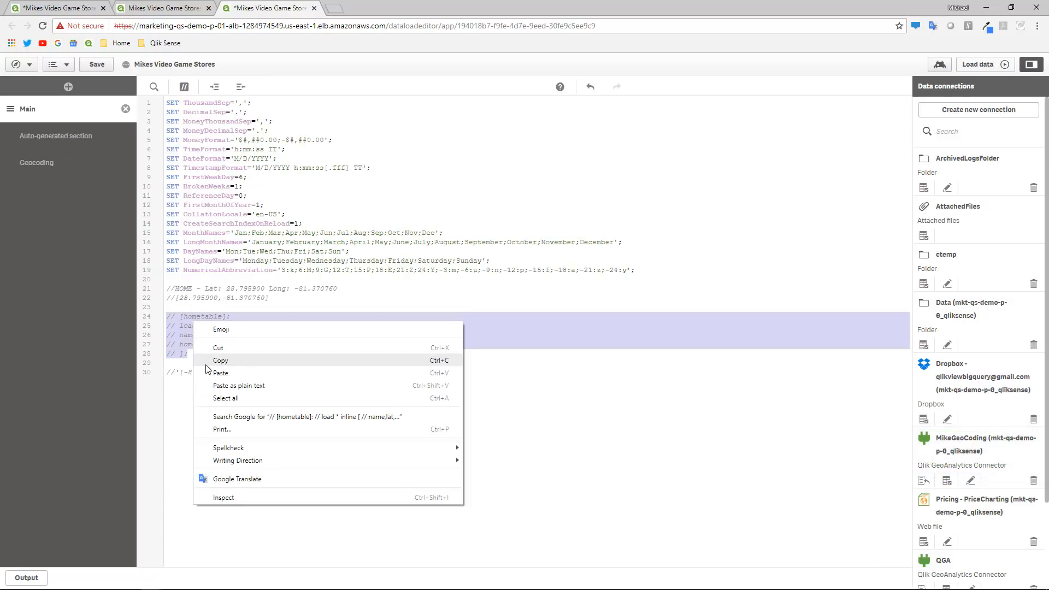
click(206, 357)
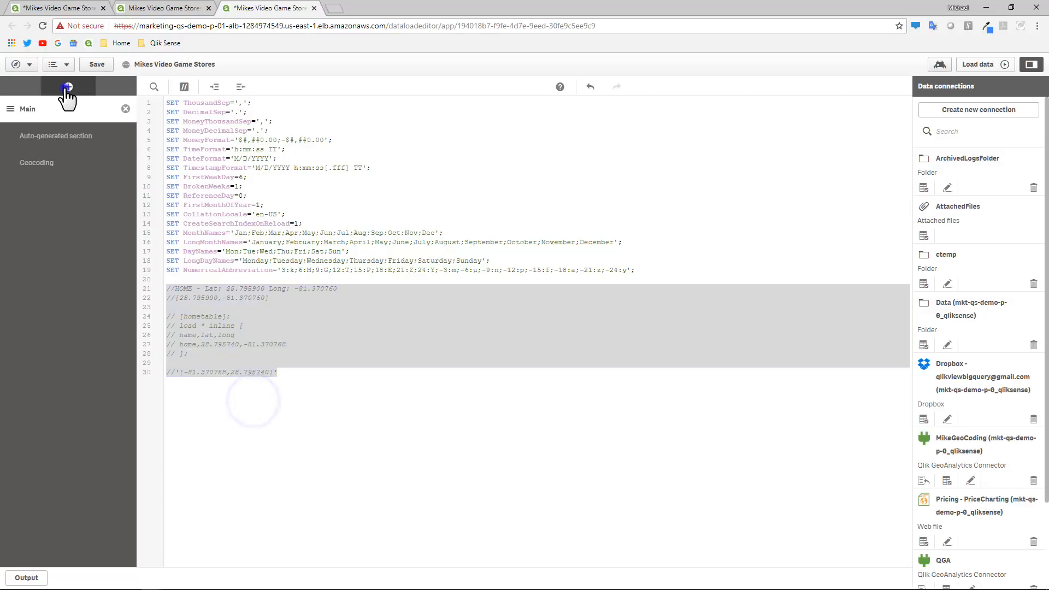
Create a 'closest' section after Geocoding and paste the home coordinate lines into it
click(68, 86)
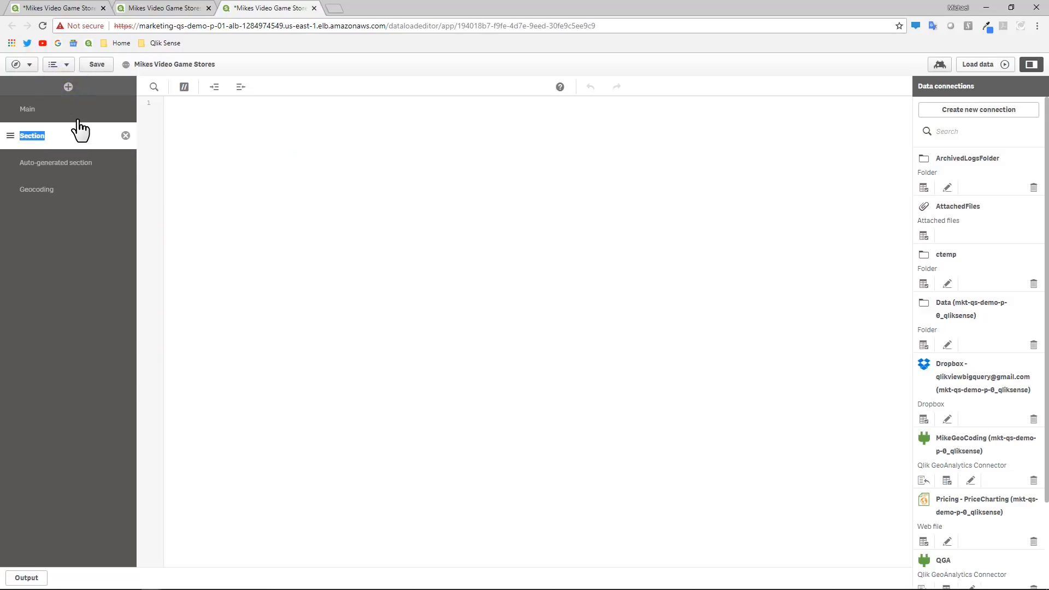
text(closest)
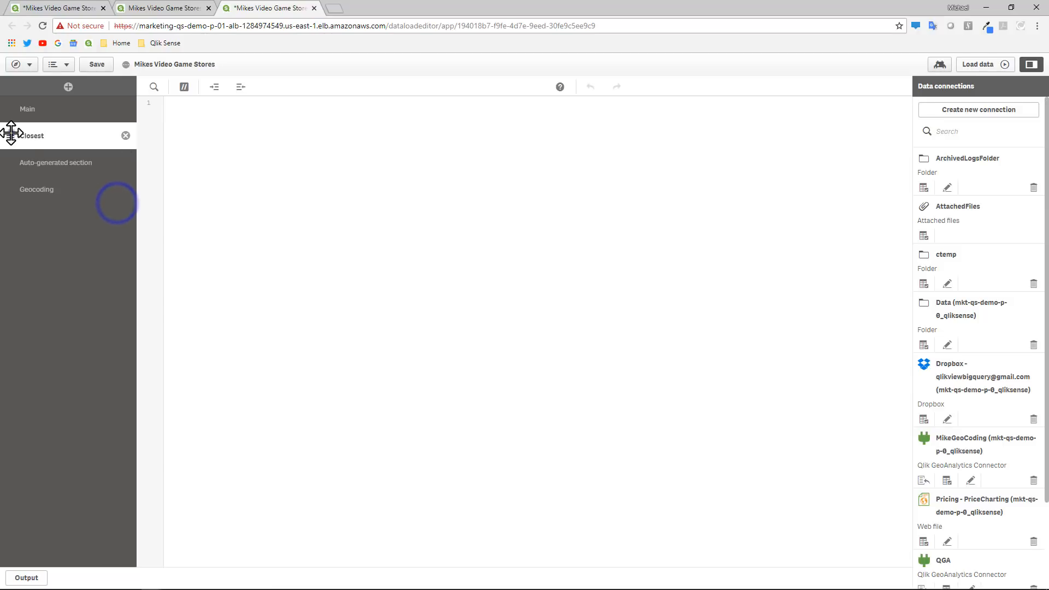
drag(11, 134, 9, 180)
click(267, 248)
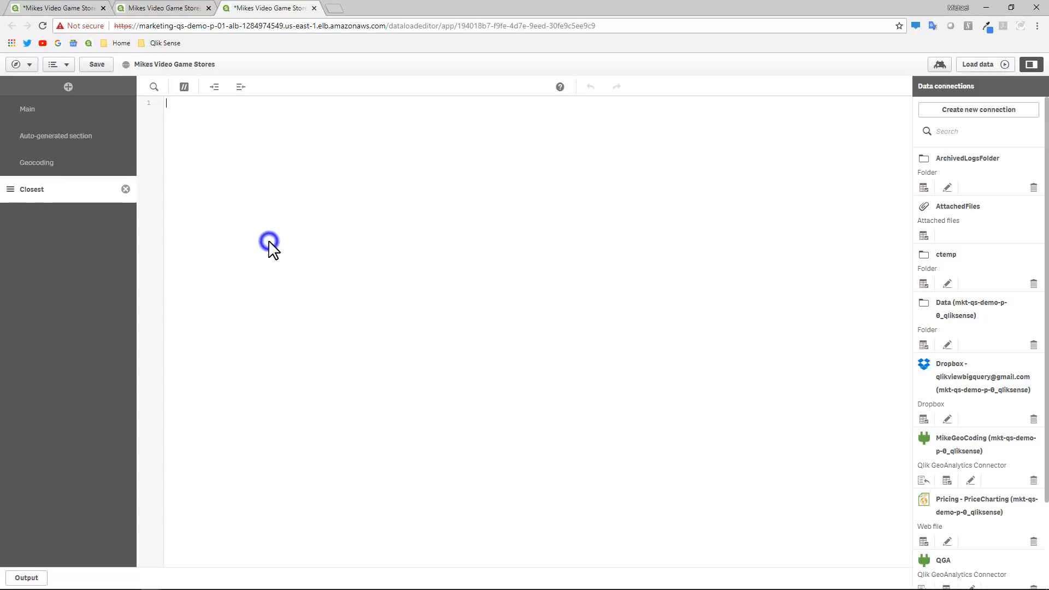
key(ctrl+v)
click(269, 242)
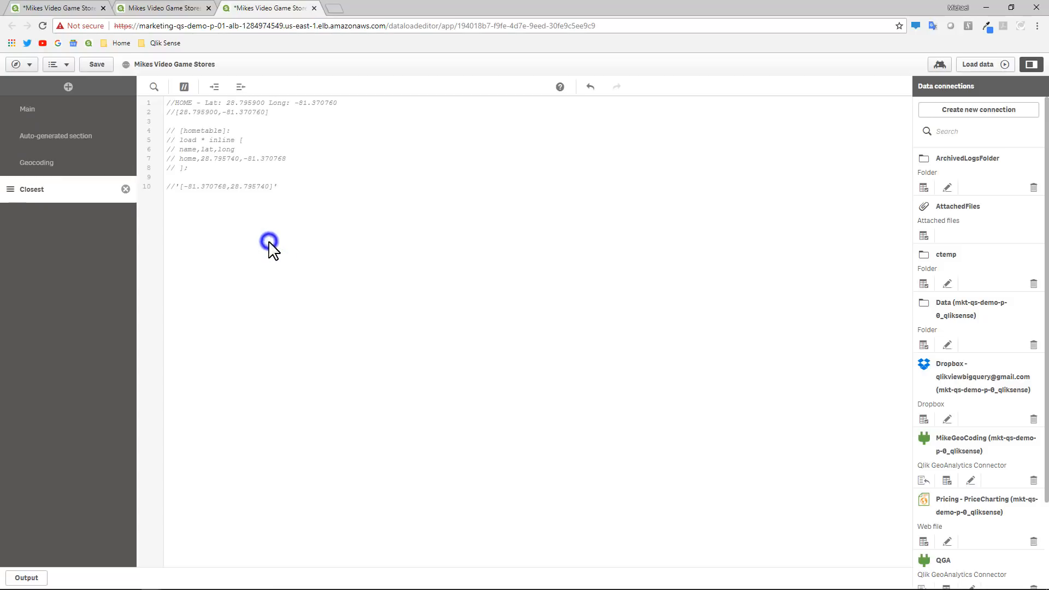
Uncomment the hometable inline load lines 4–8 and reload the data, loading 1 hometable line
click(306, 189)
drag(207, 172, 158, 130)
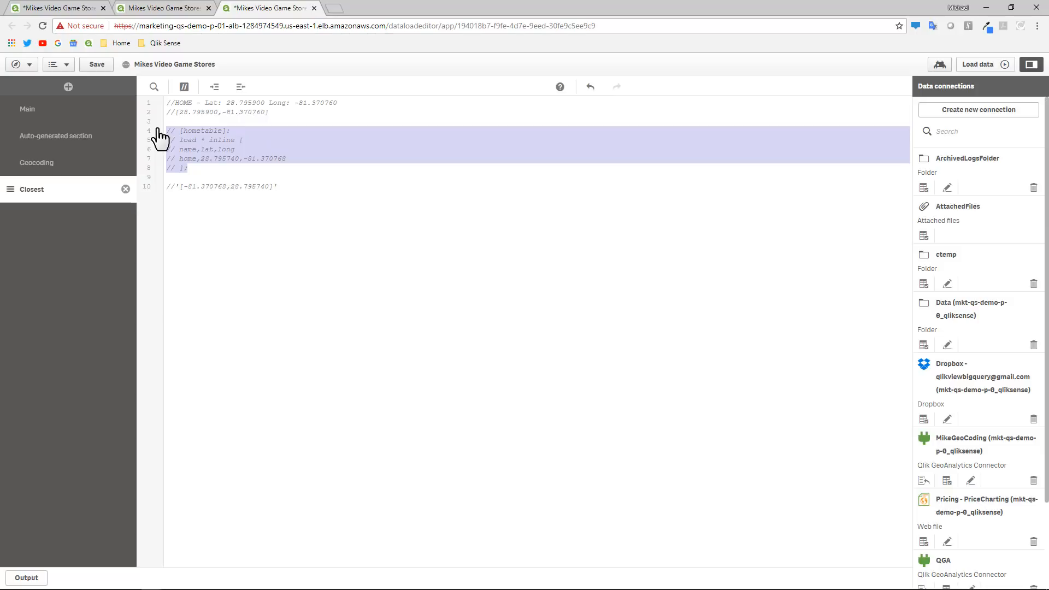
click(184, 87)
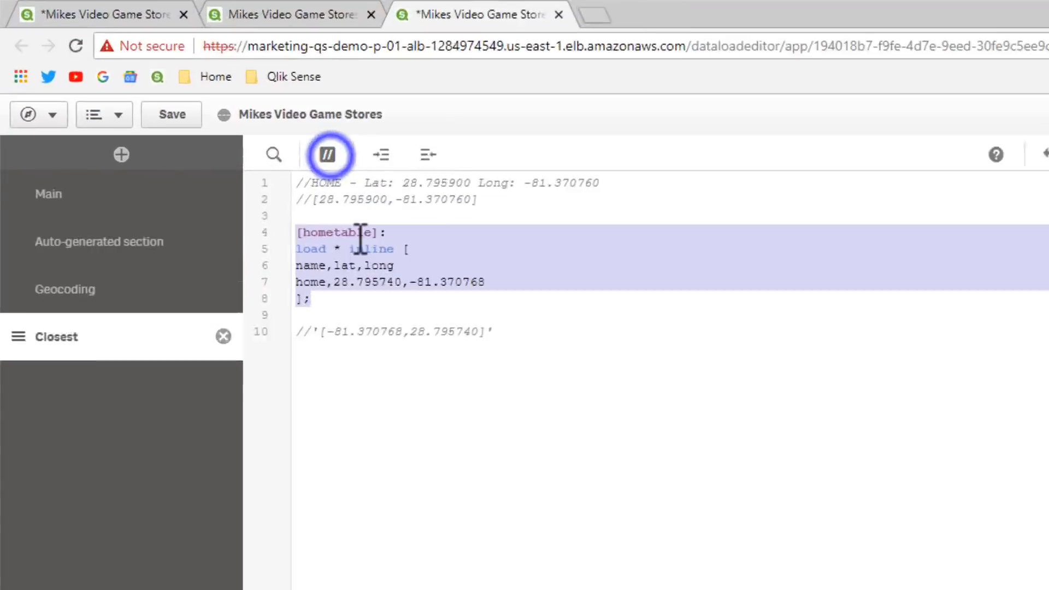
click(219, 138)
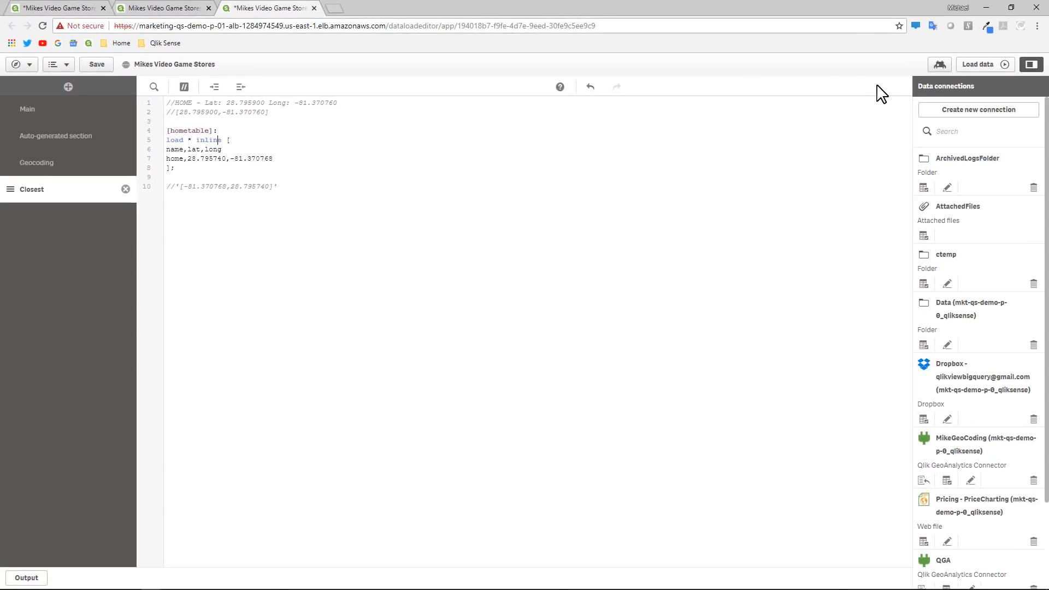
click(971, 65)
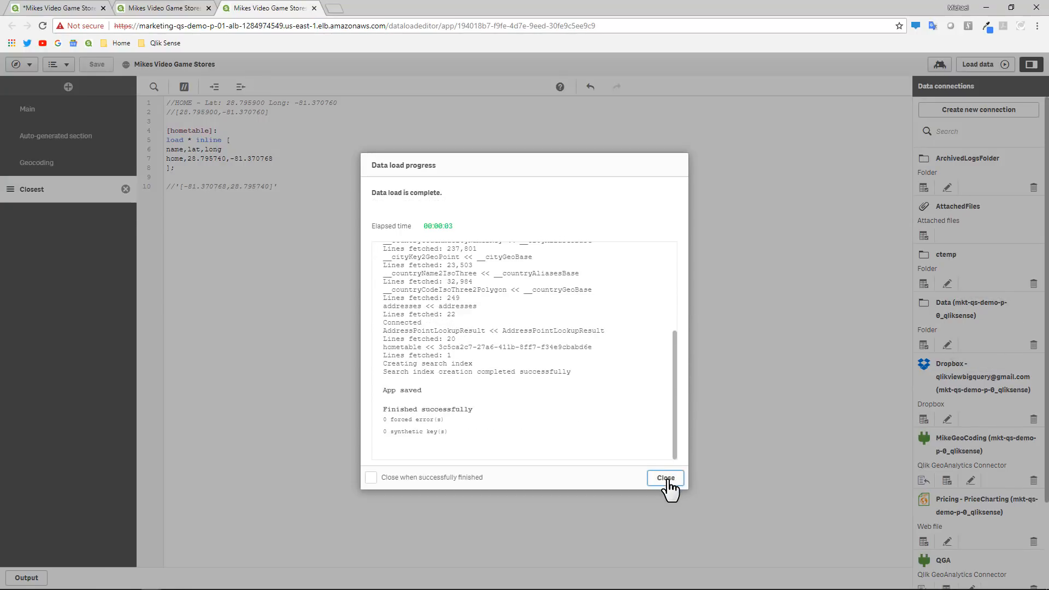
click(665, 478)
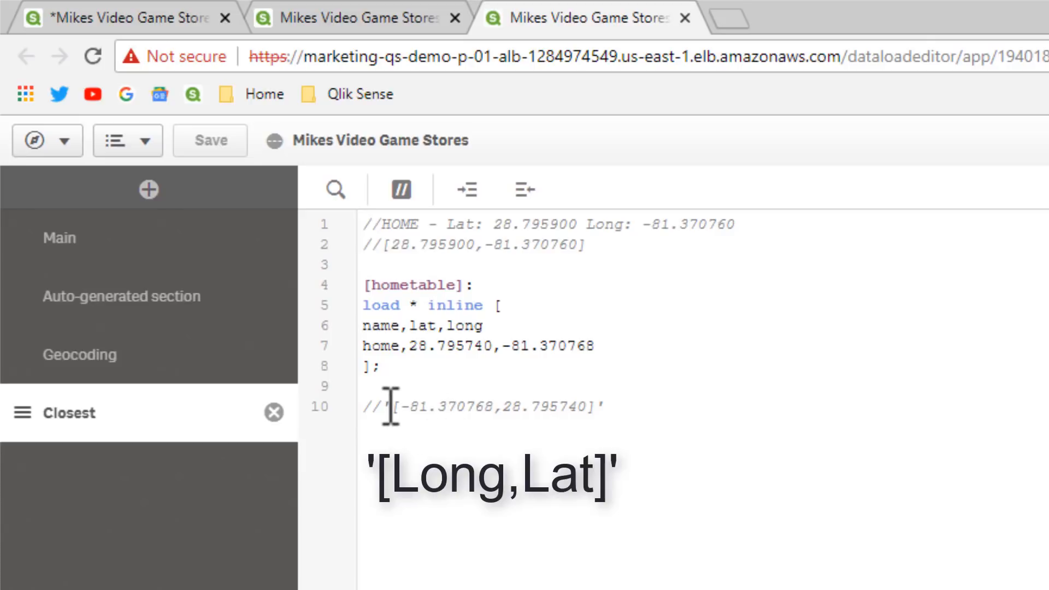
drag(382, 406, 616, 407)
key(ctrl+c)
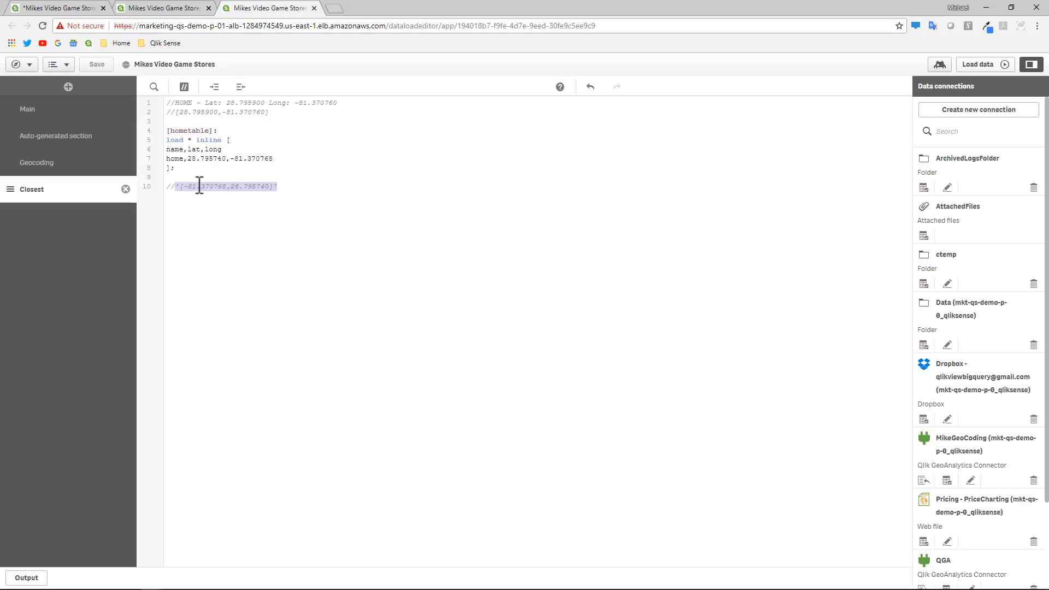
Return to the Mike's Video Game Stores sheet, dismiss the reload error, and find the GeoAnalytics custom objects
click(184, 9)
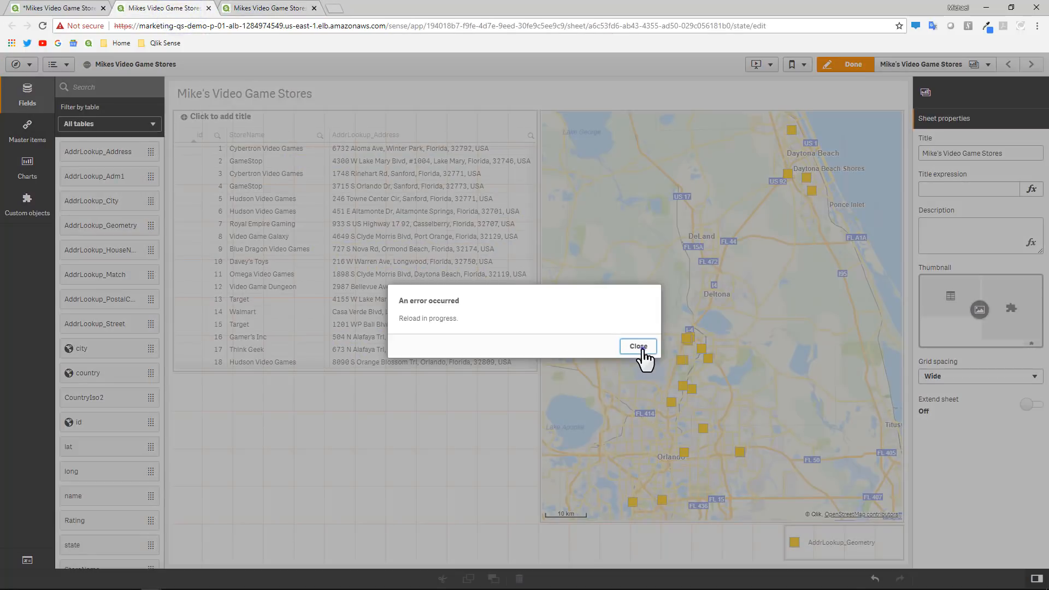
click(639, 347)
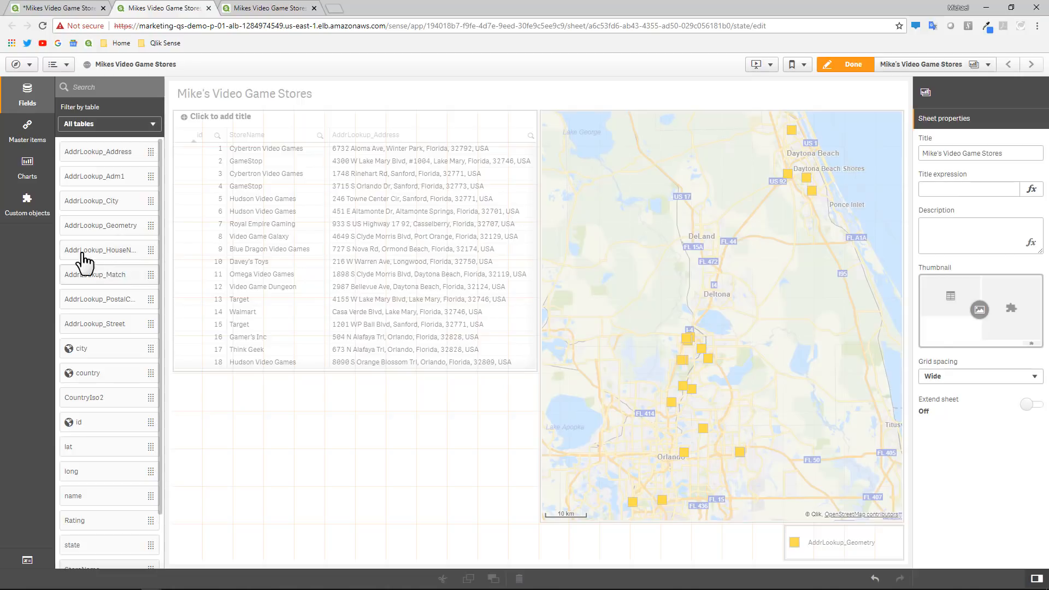
click(29, 201)
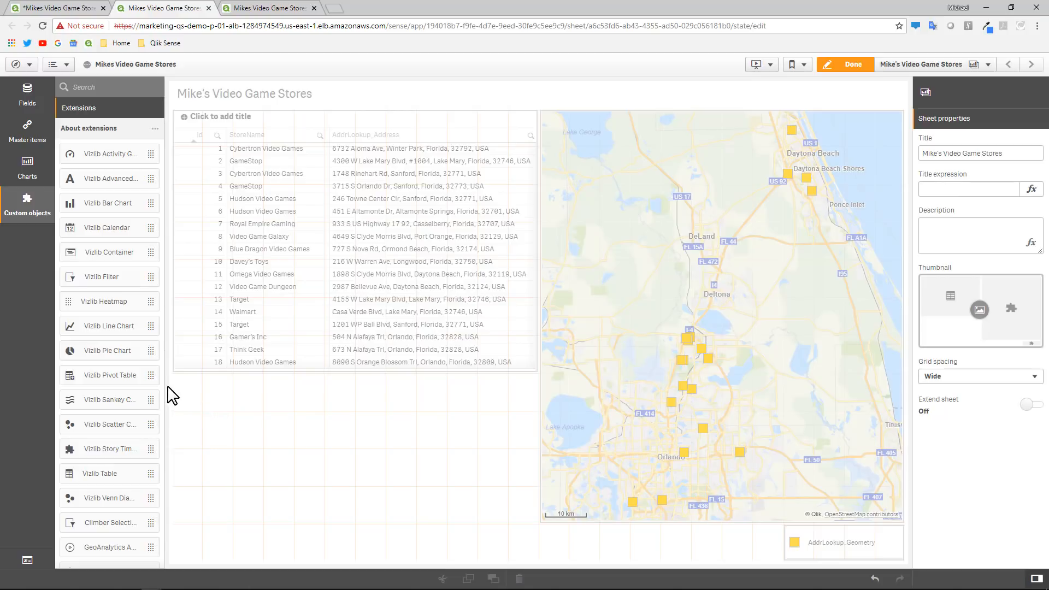
scroll(162, 367, down, 2)
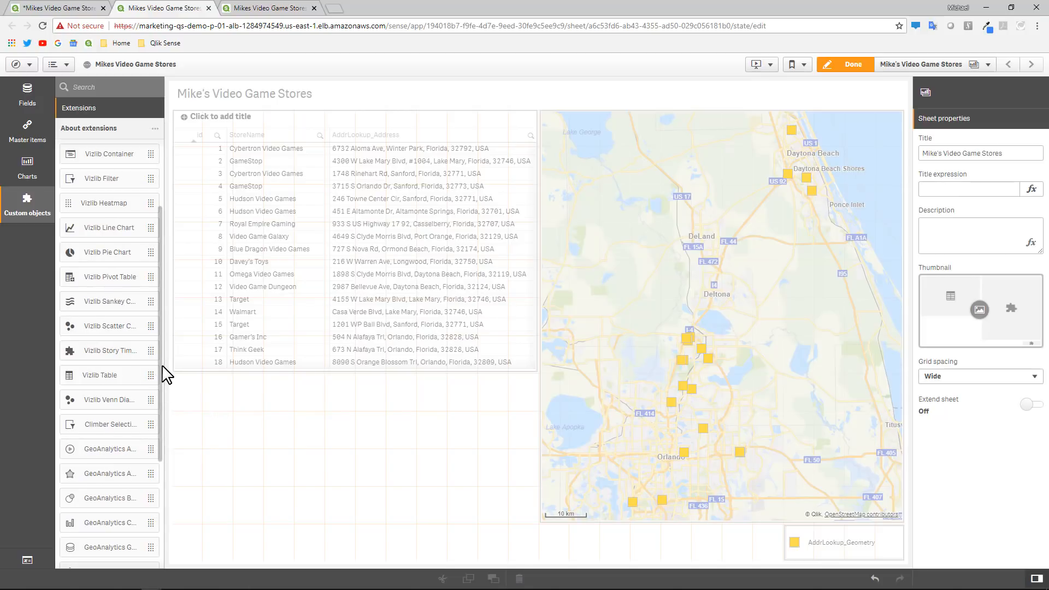
scroll(162, 366, down, 5)
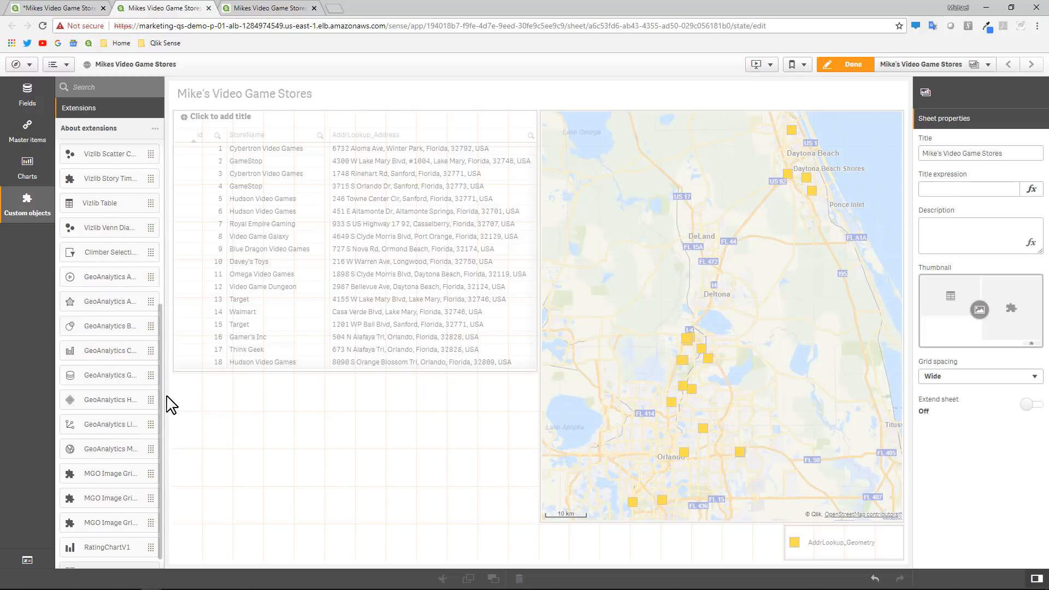
Place a GeoAnalytics Bubble Layer under the store table with ='Home' as its ID dimension
drag(88, 330, 276, 435)
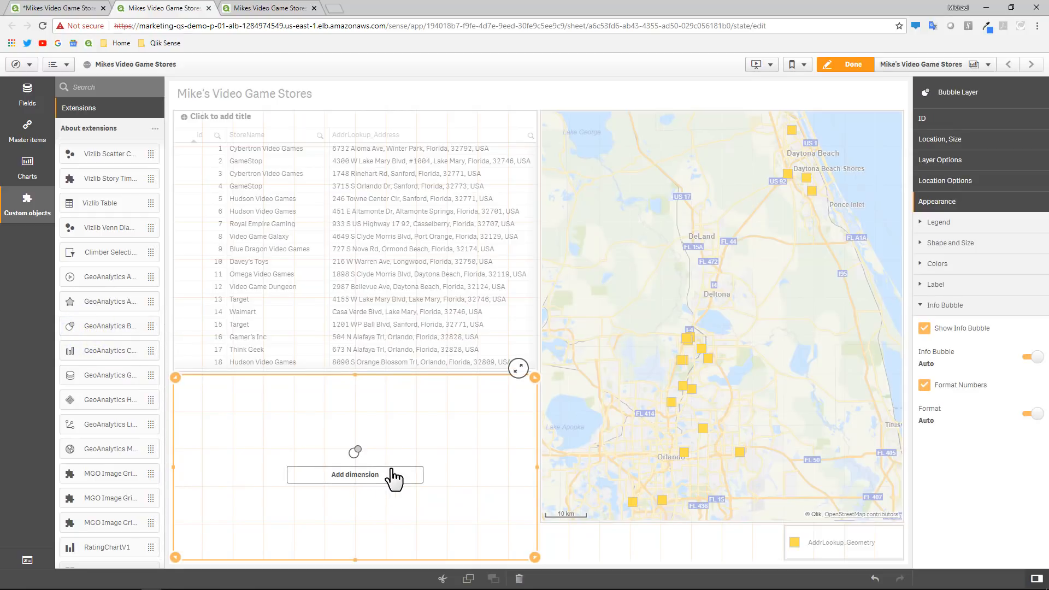
click(970, 119)
click(973, 141)
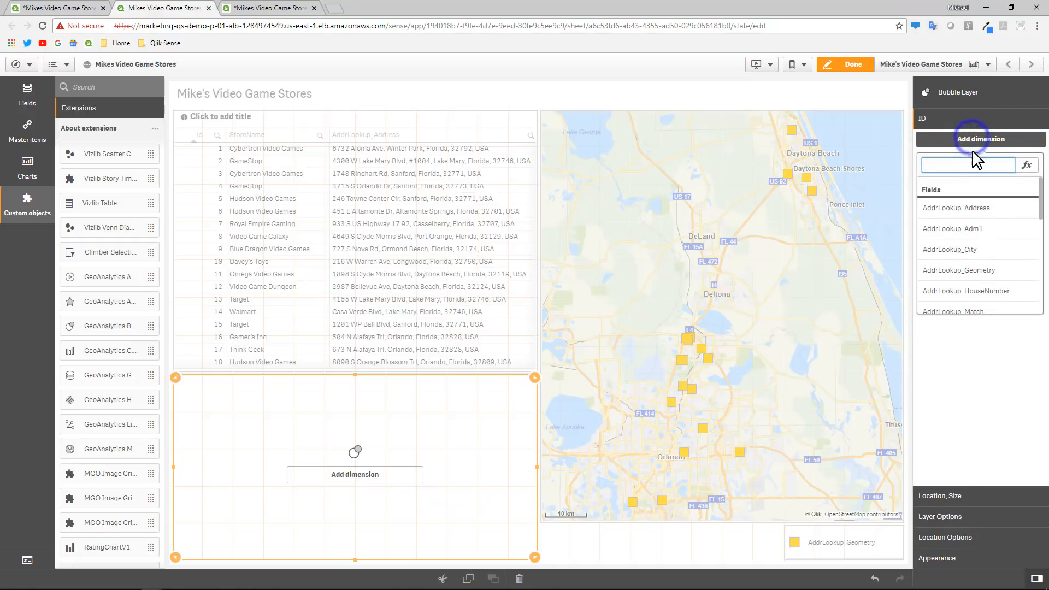
click(1032, 167)
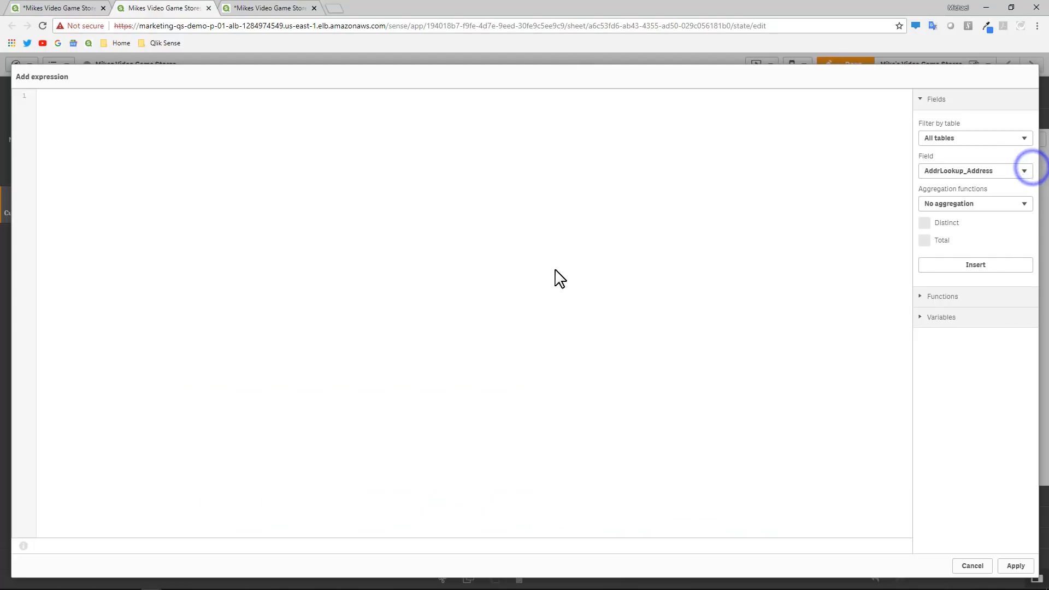
click(555, 271)
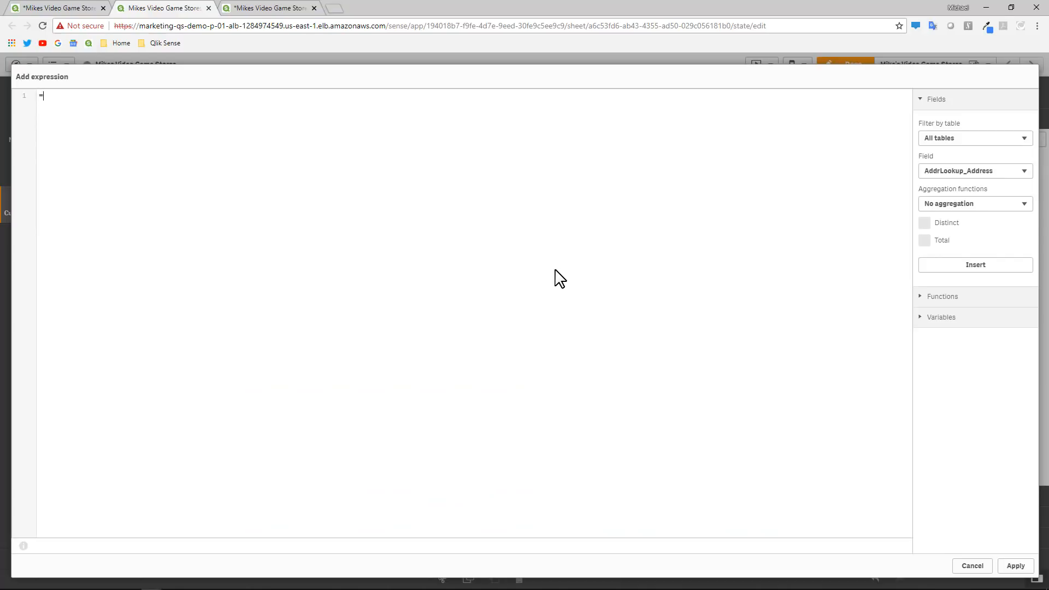
text(ome)
click(1015, 567)
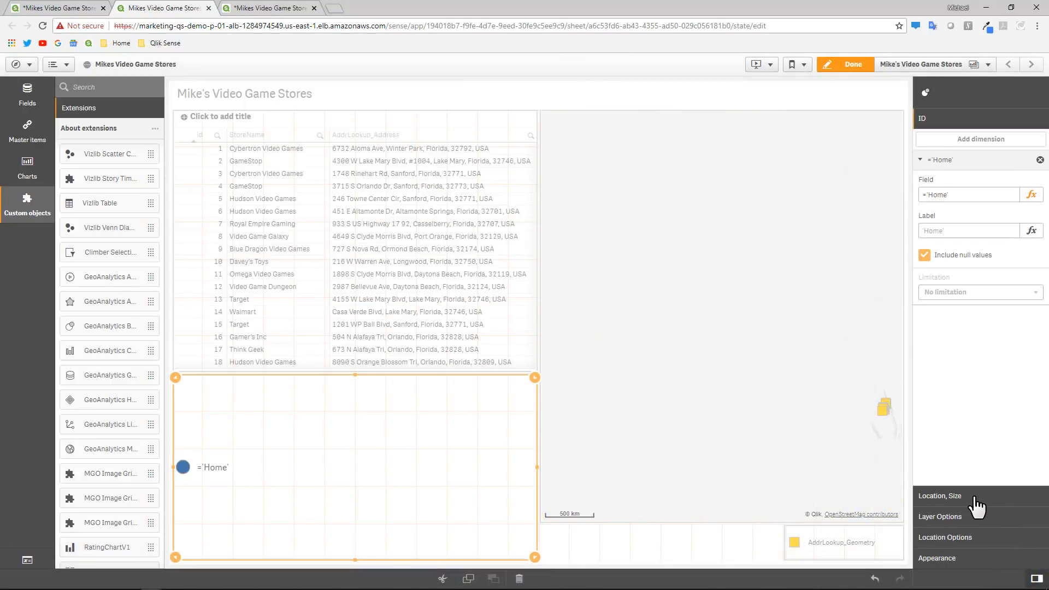
click(974, 497)
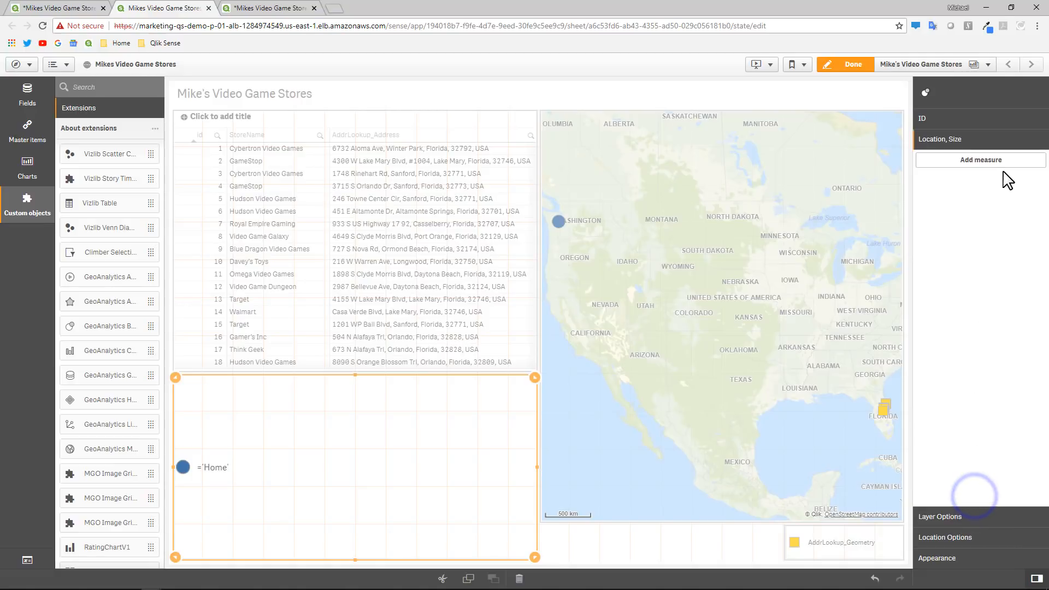
click(1003, 164)
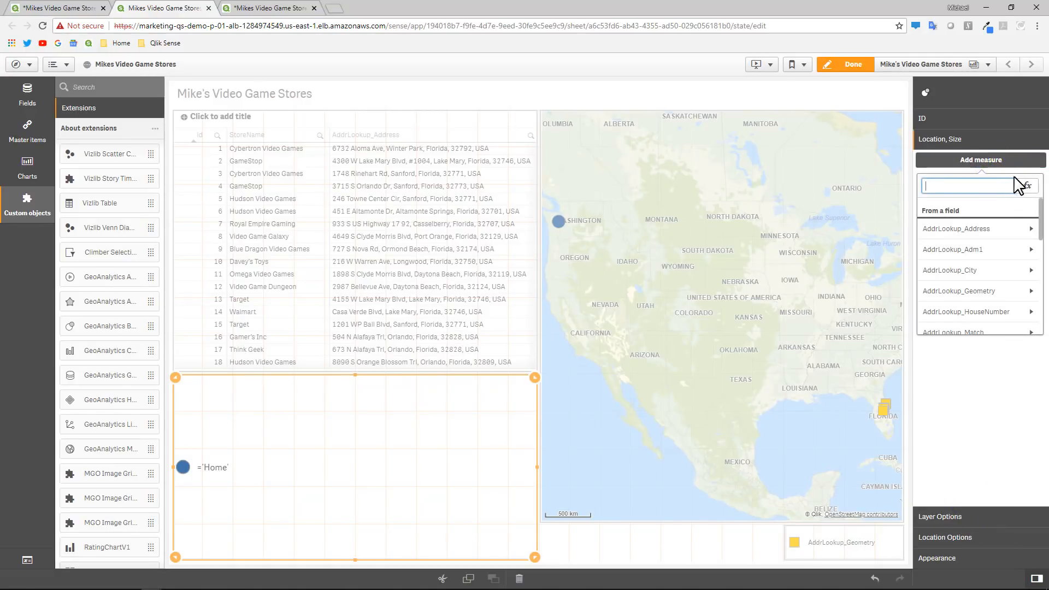
click(1025, 185)
click(778, 220)
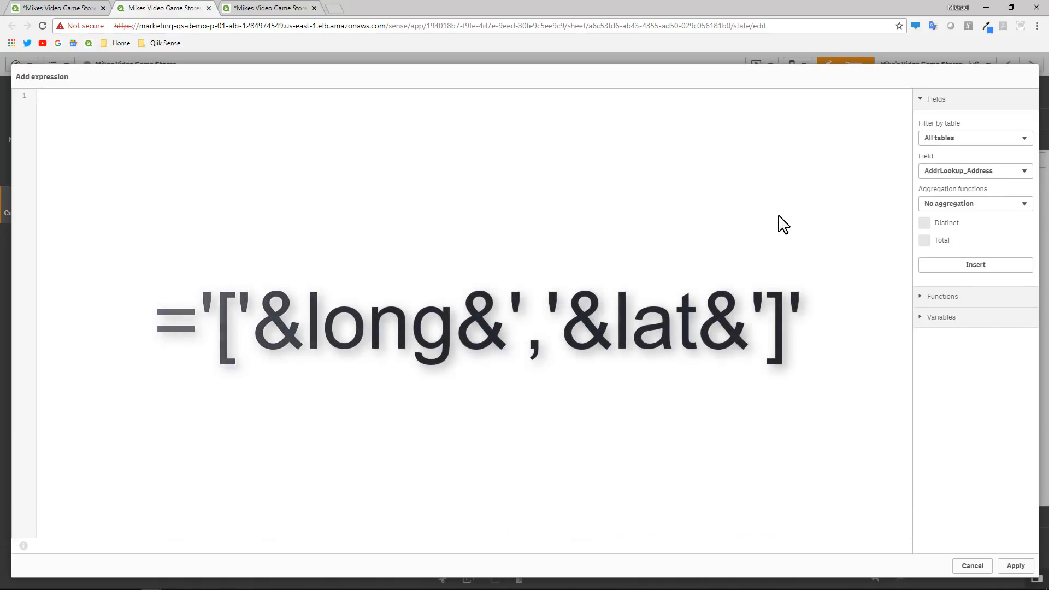
key(ctrl+v)
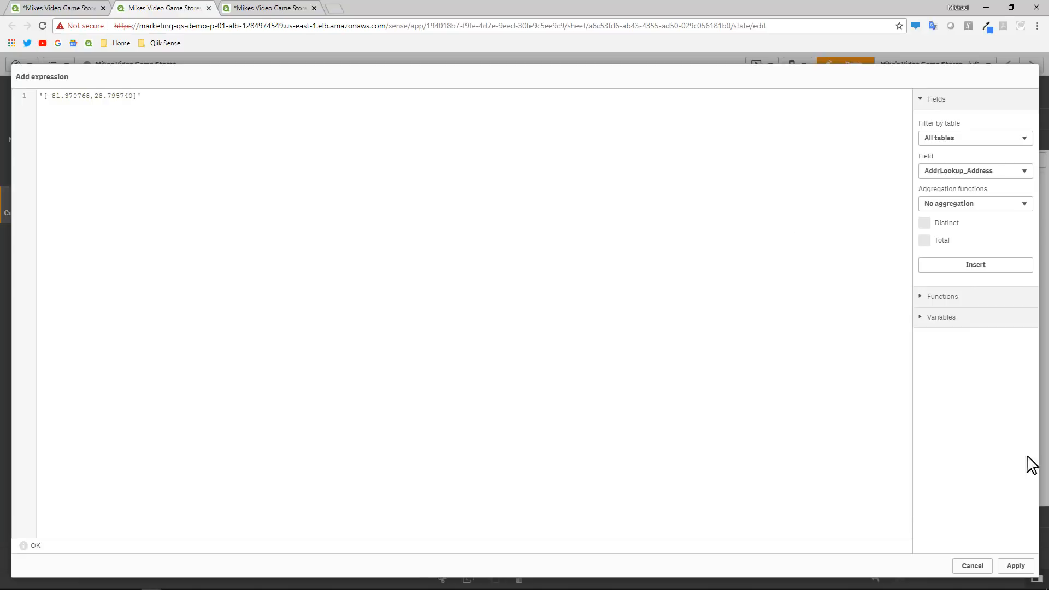
click(1015, 566)
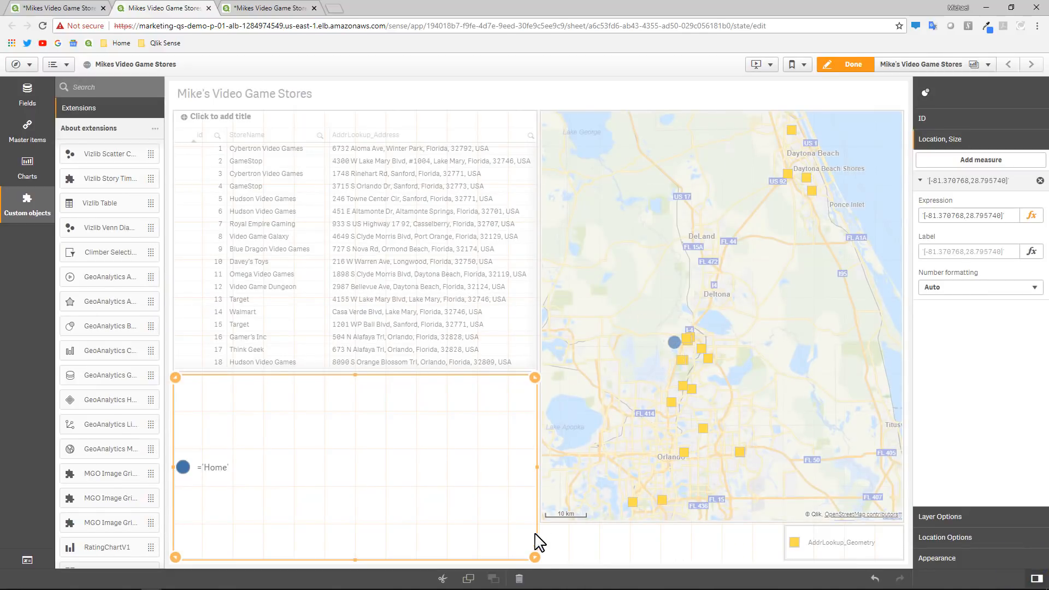
drag(535, 557, 545, 424)
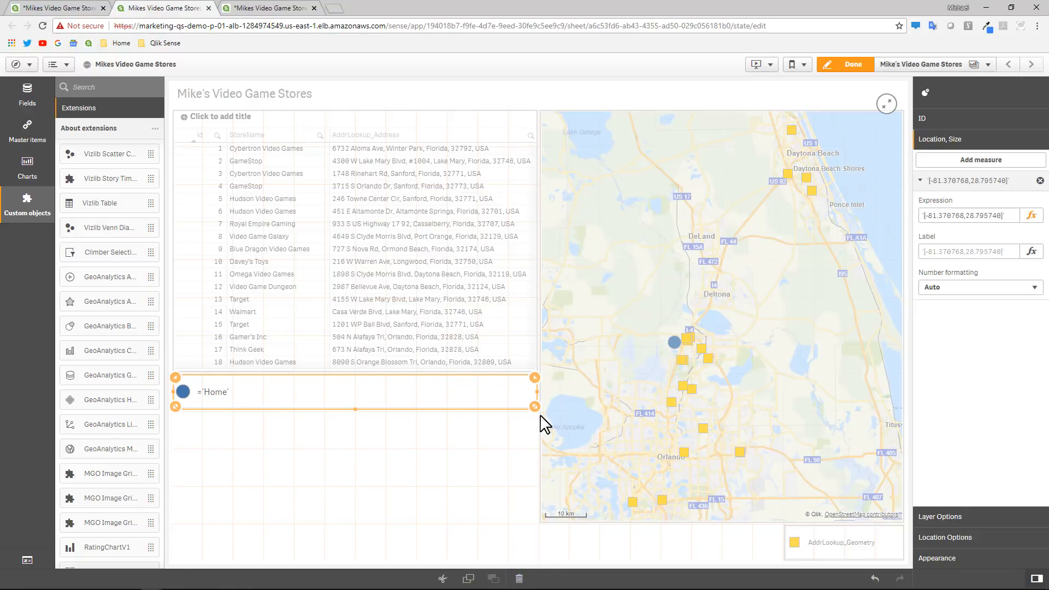
Add an empty line 12 in the Closest section after checking the Geocoding table name AddressPointLookupResult
mouse_move(675, 343)
click(270, 8)
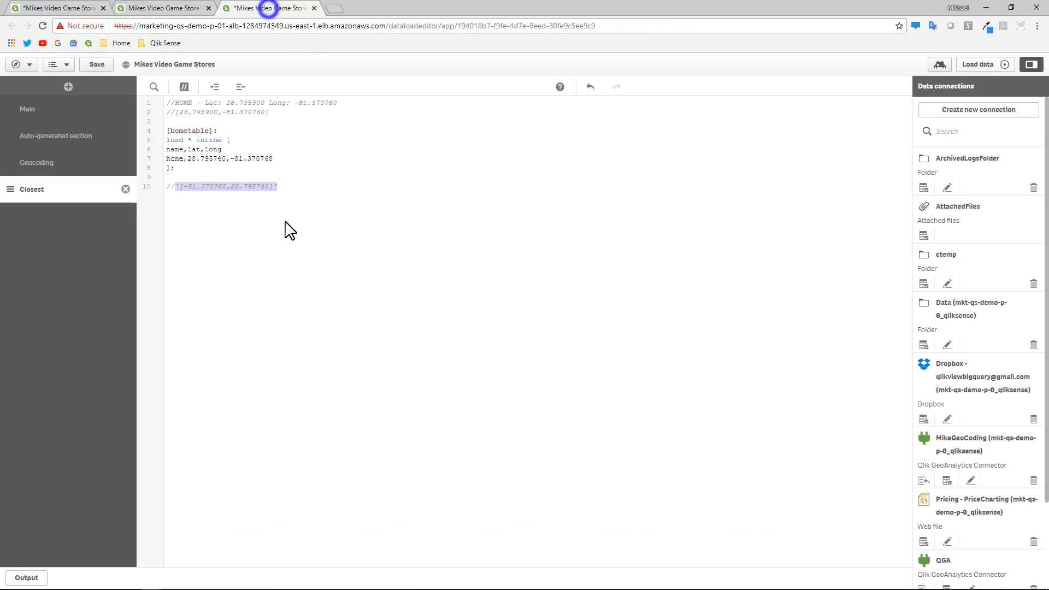
click(293, 235)
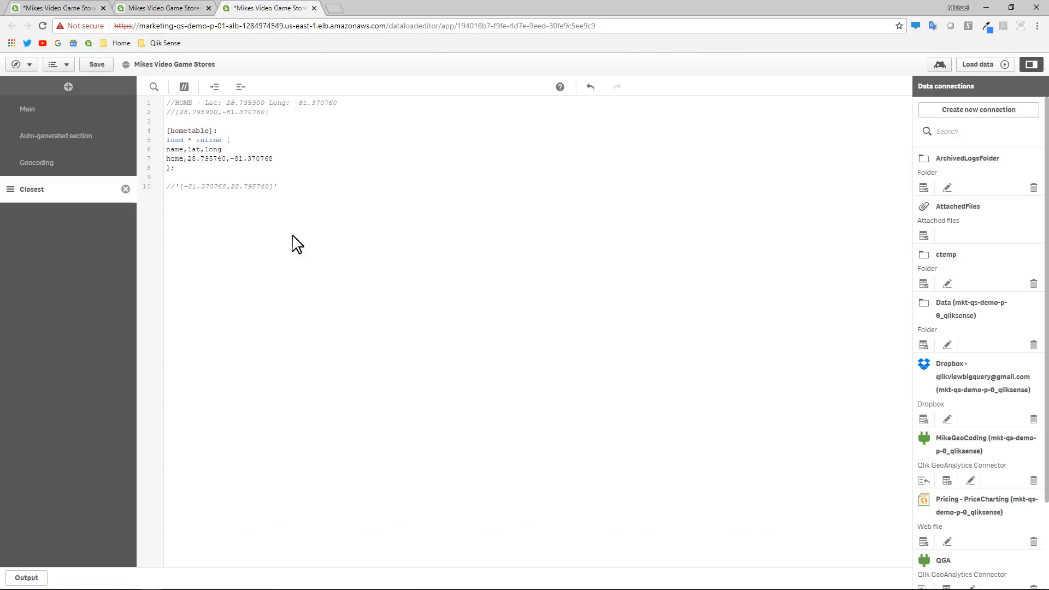
key(Return)
click(62, 162)
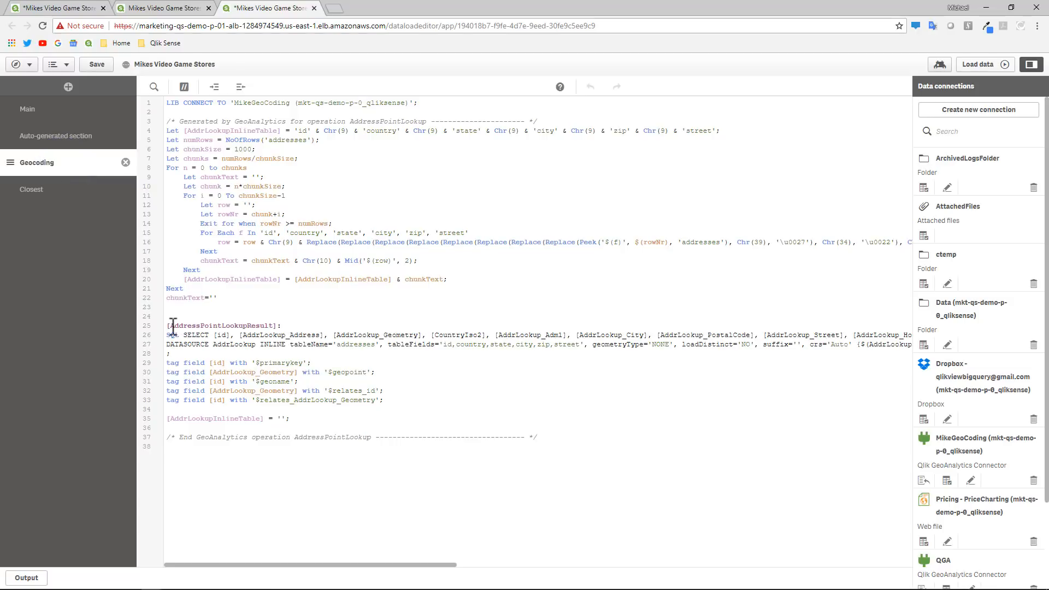
drag(173, 326, 276, 325)
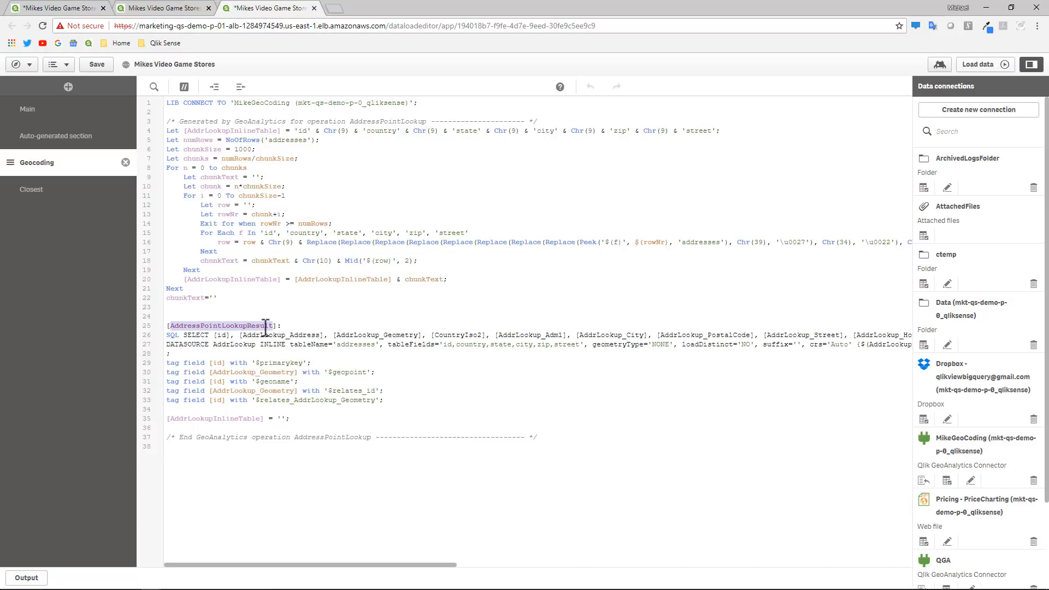
click(65, 191)
click(213, 235)
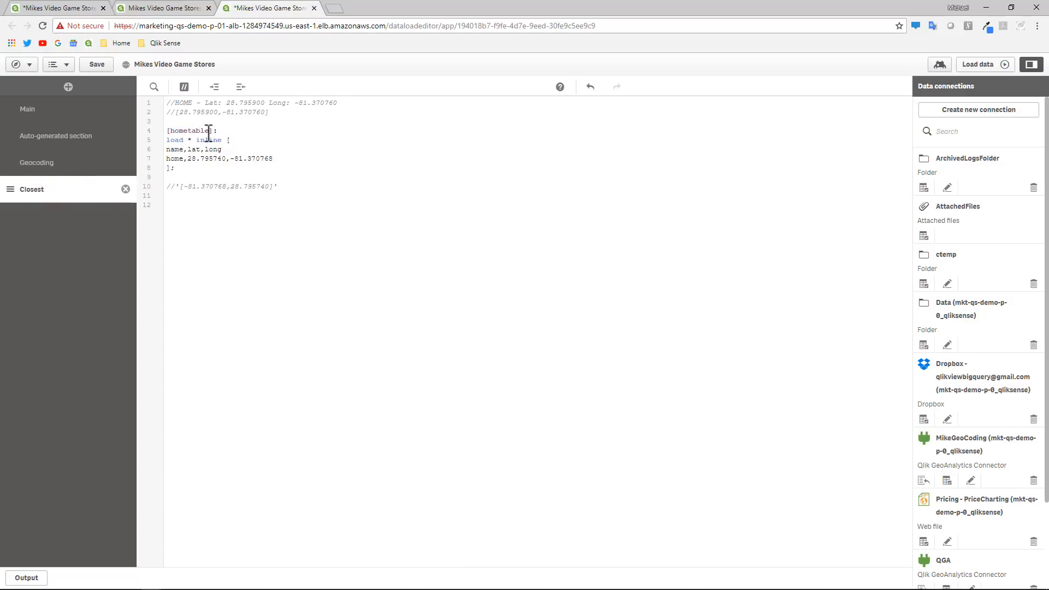
Set up a GeoAnalytics Closest operation on the connection with Miles as the distance unit
click(211, 219)
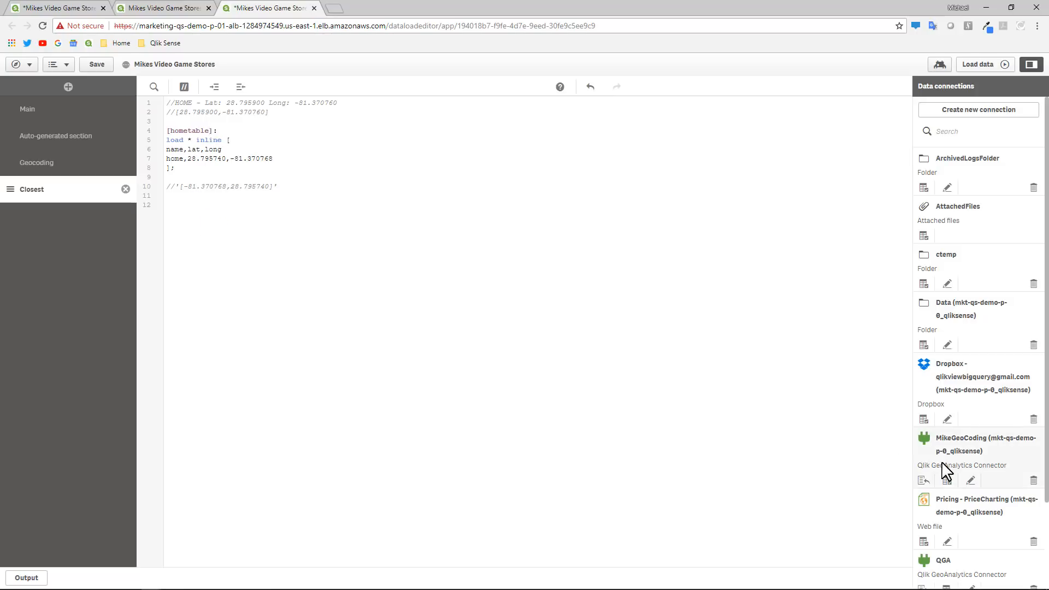
click(947, 480)
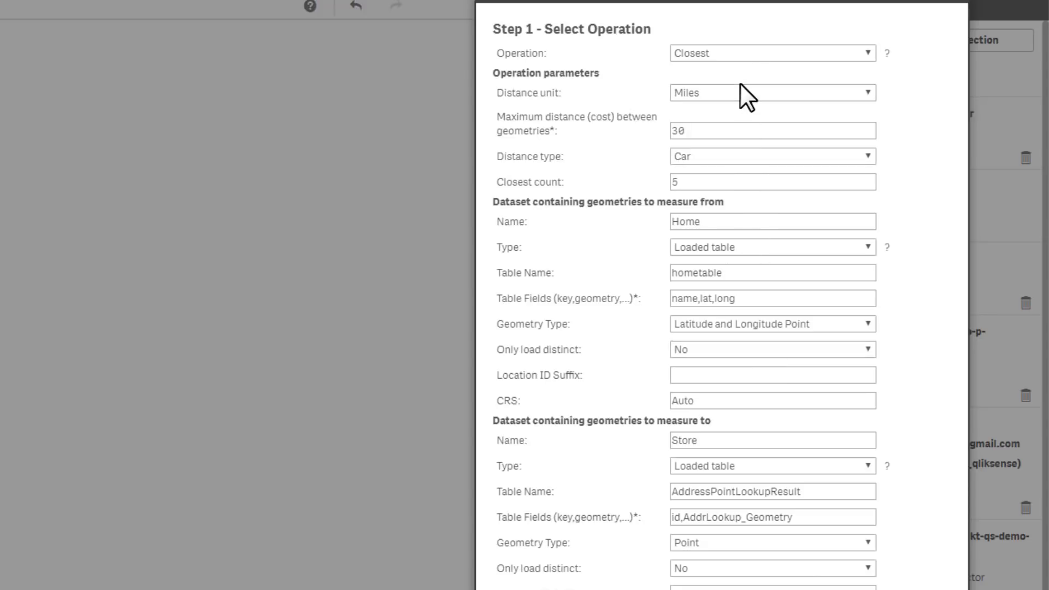
click(742, 52)
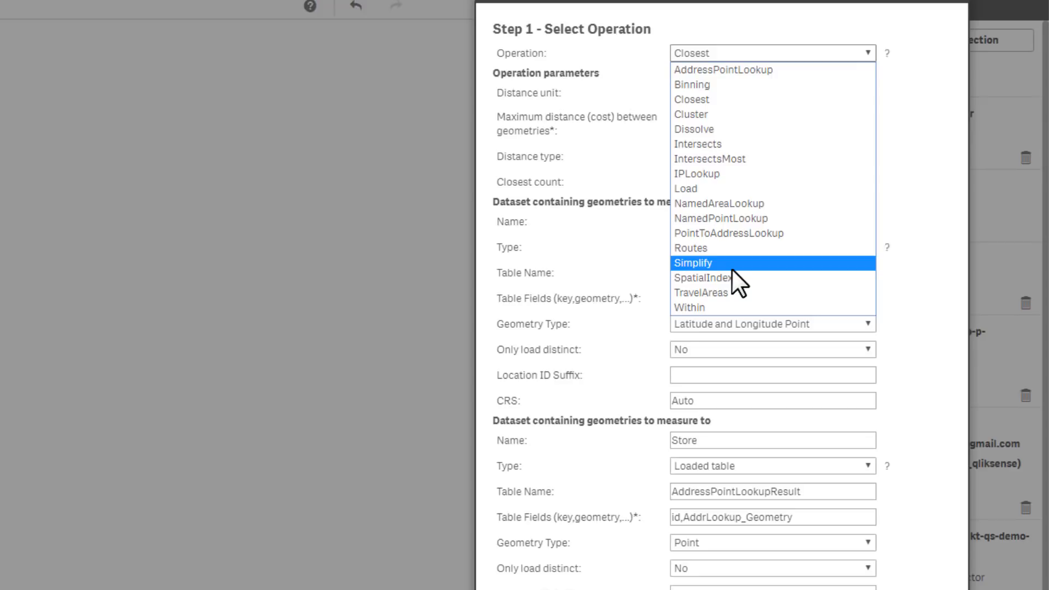
click(739, 100)
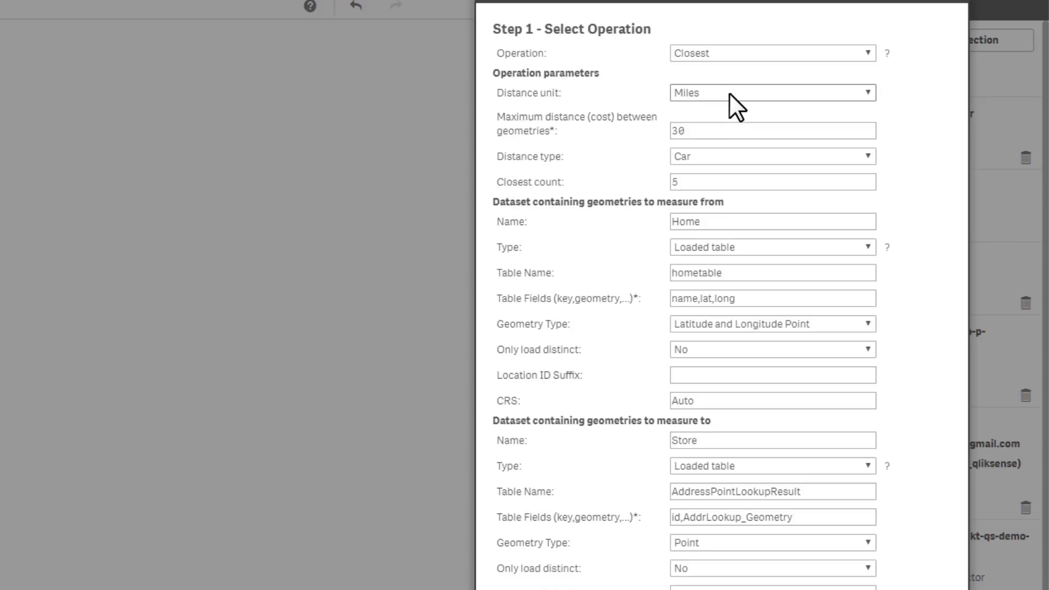
click(730, 93)
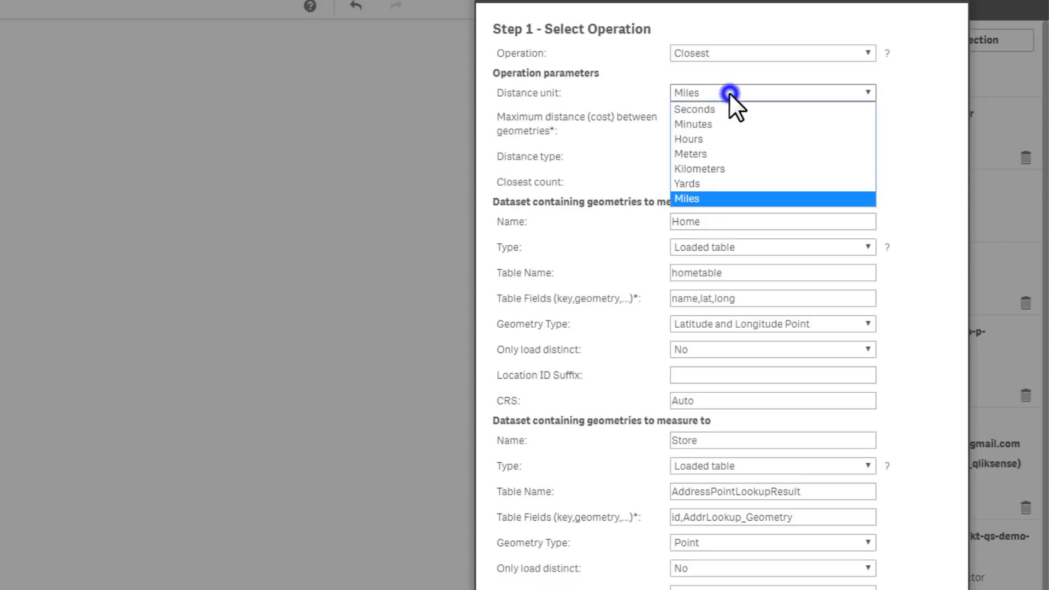
click(707, 192)
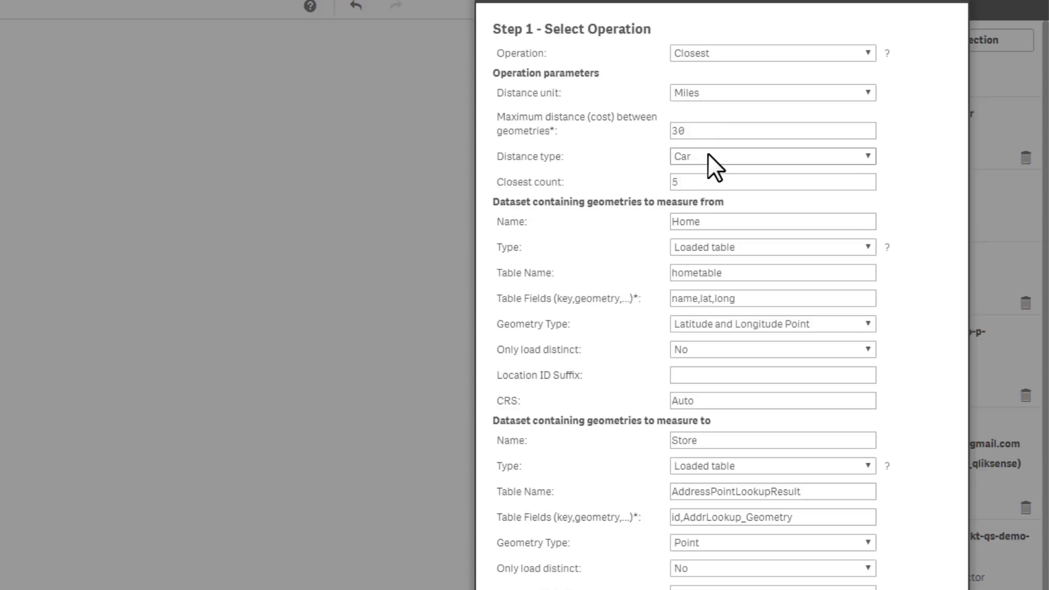
click(707, 153)
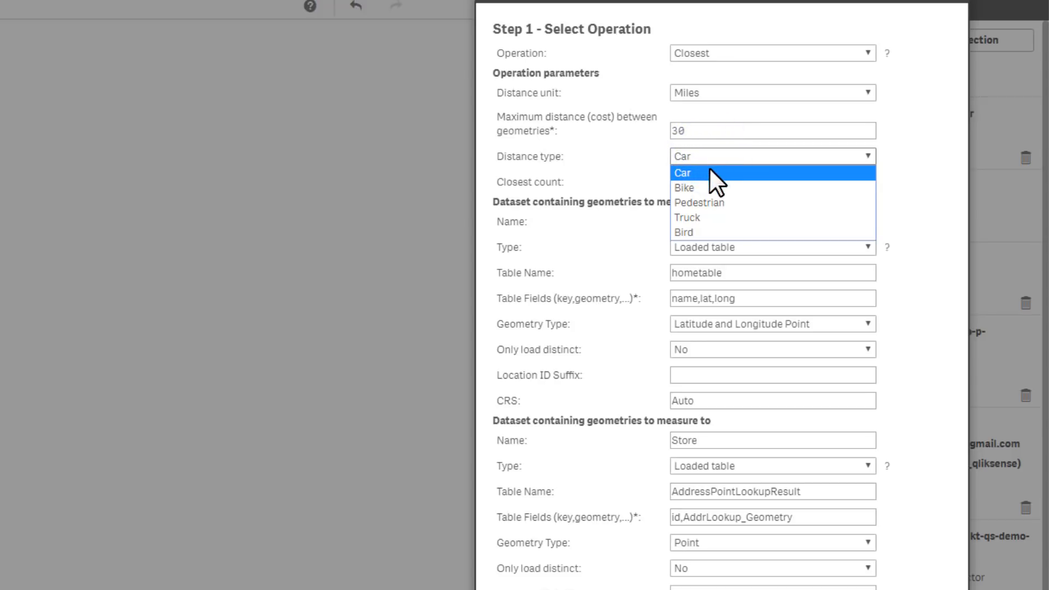
click(709, 173)
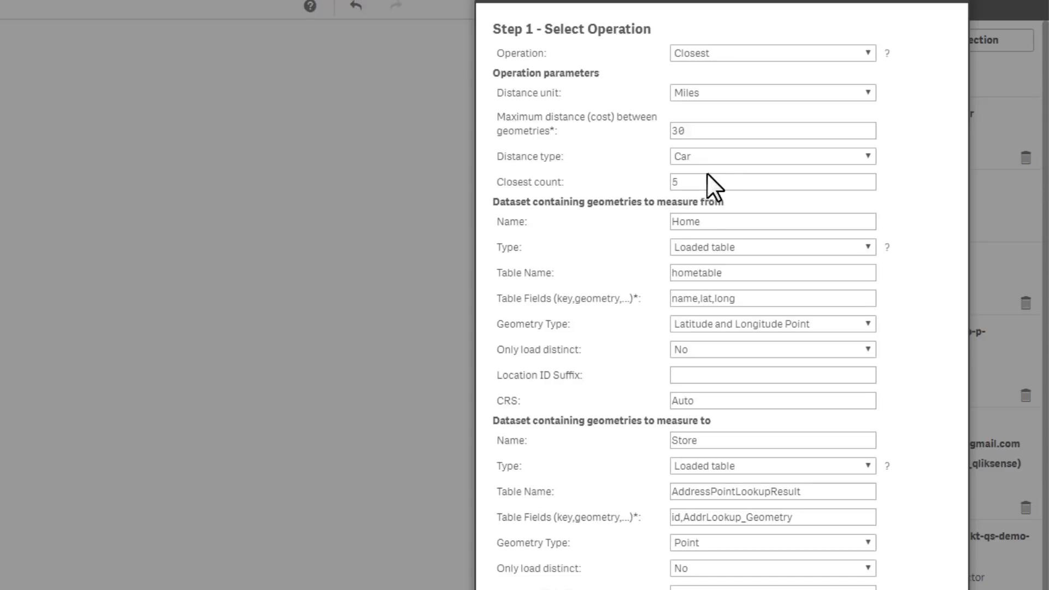
click(708, 180)
click(716, 222)
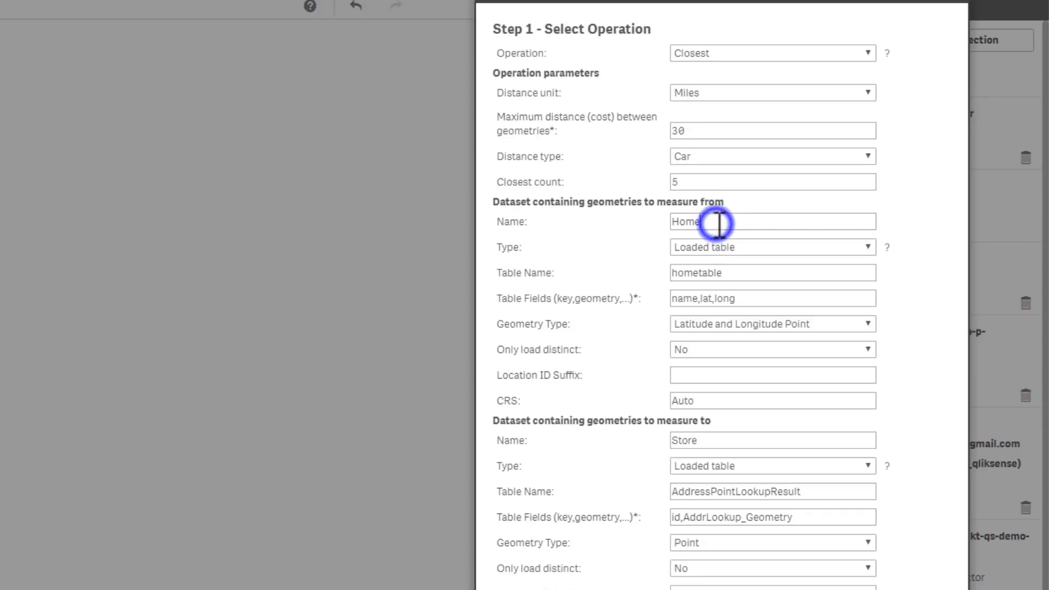
drag(715, 221, 650, 208)
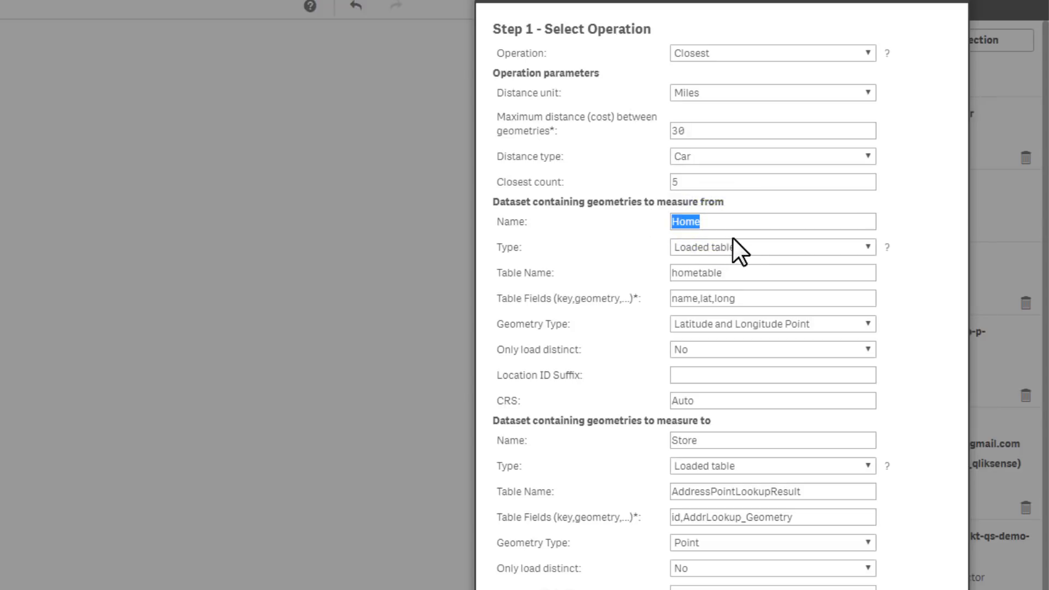
click(746, 247)
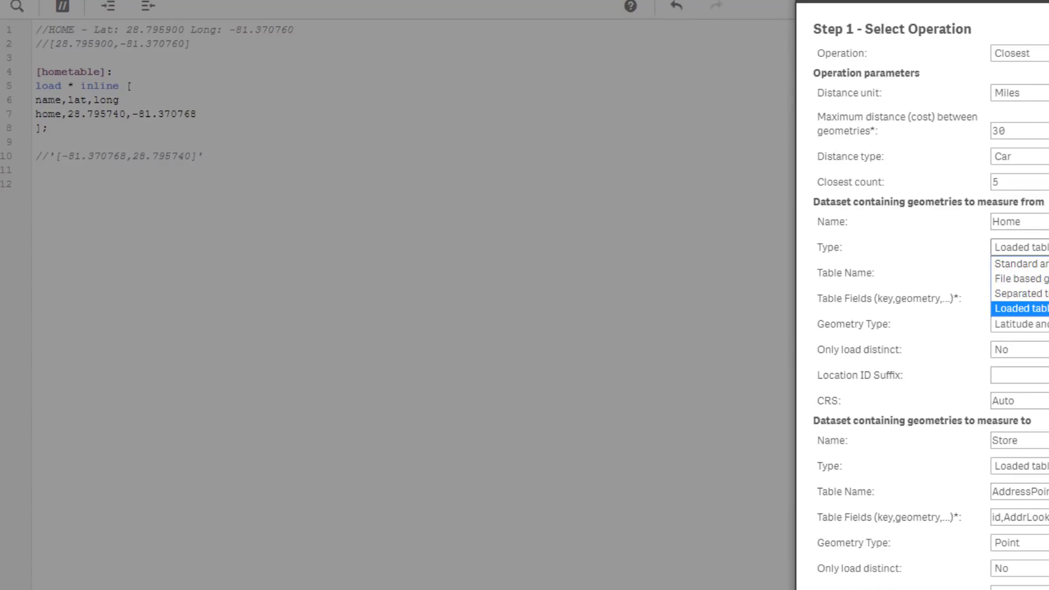
click(1035, 309)
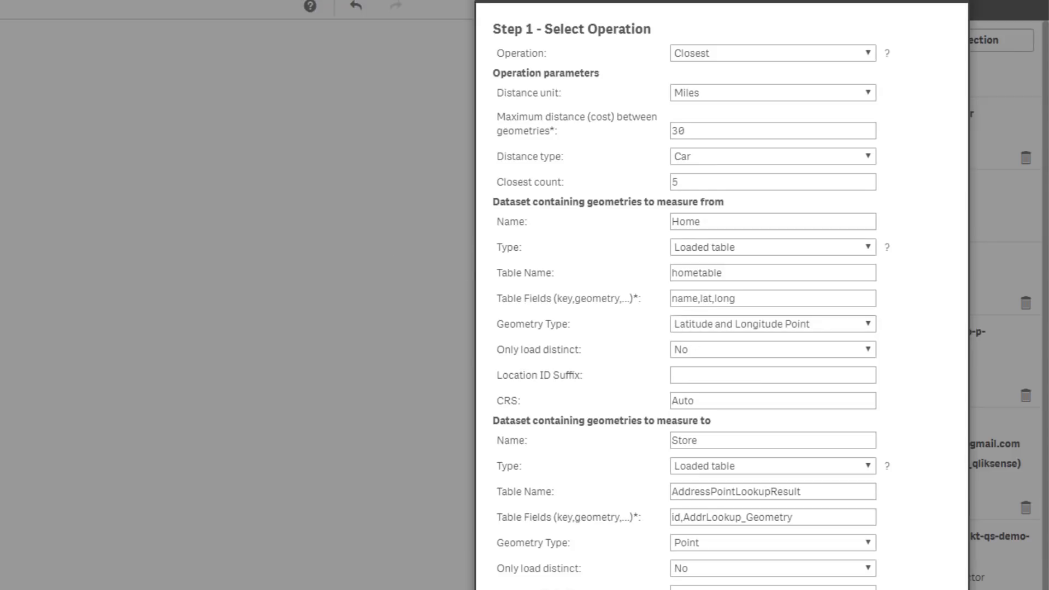
click(736, 327)
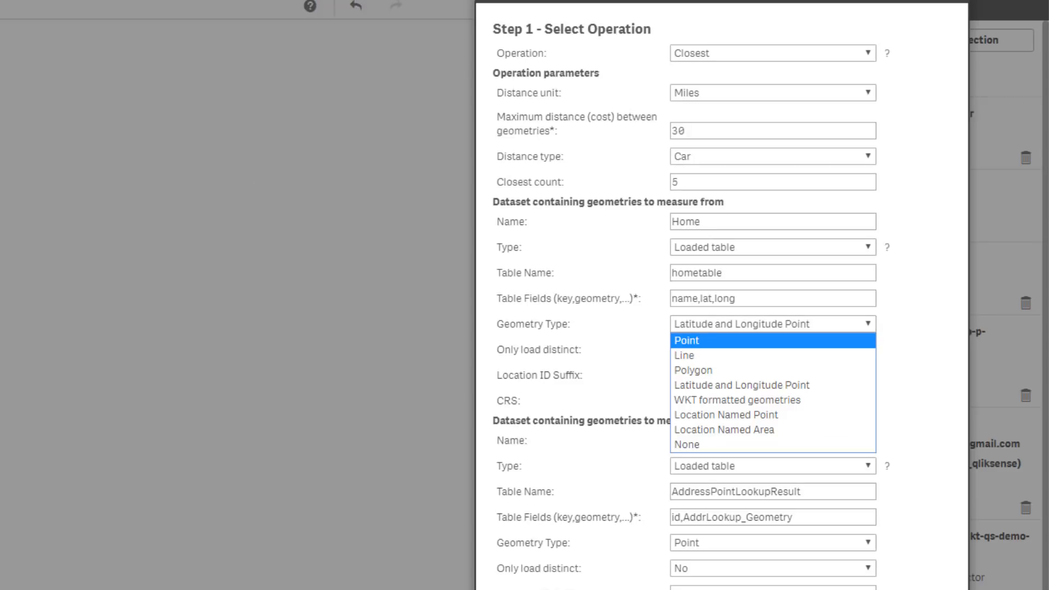
click(729, 388)
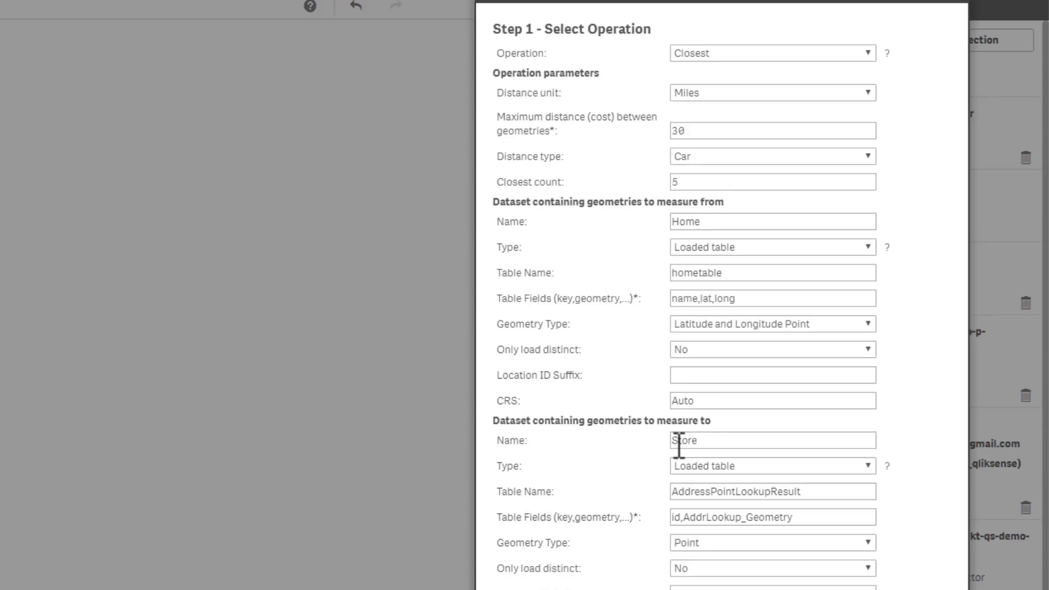
click(721, 440)
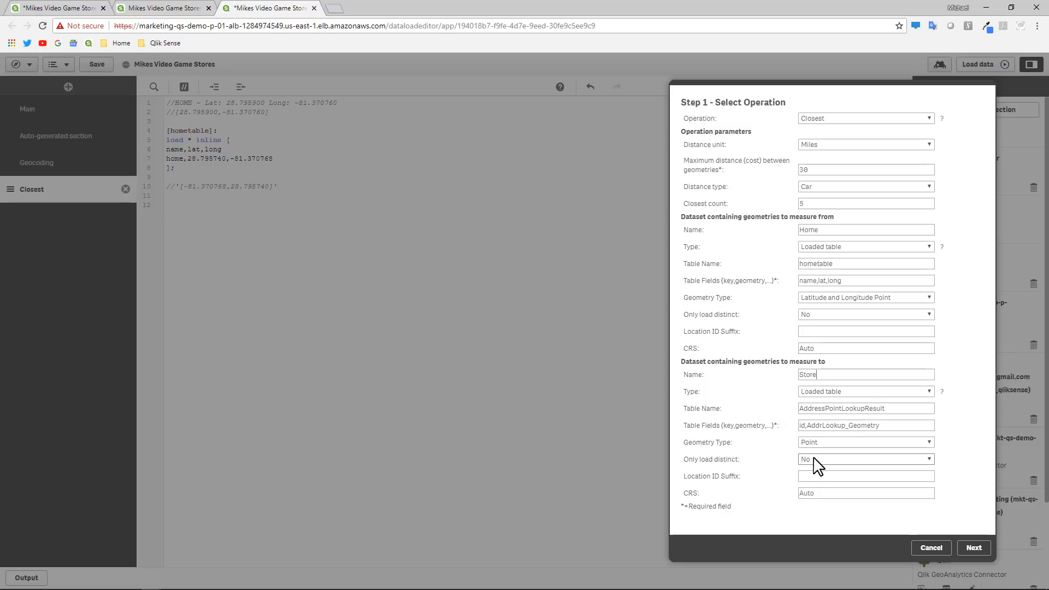
Insert the generated Closest script, loading only the ClosestAssociations table
click(971, 550)
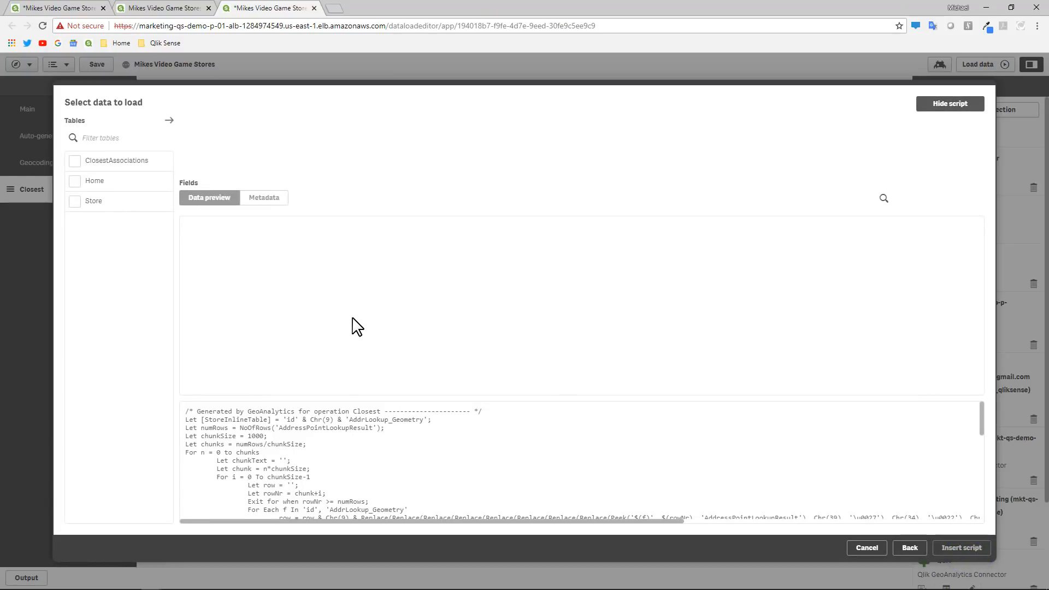
click(77, 182)
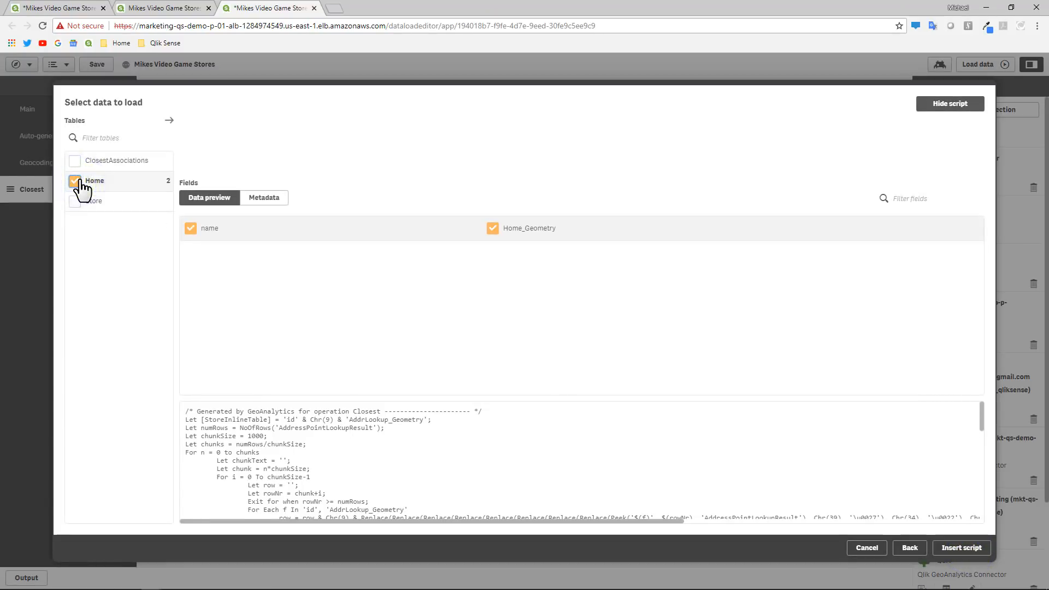
click(76, 181)
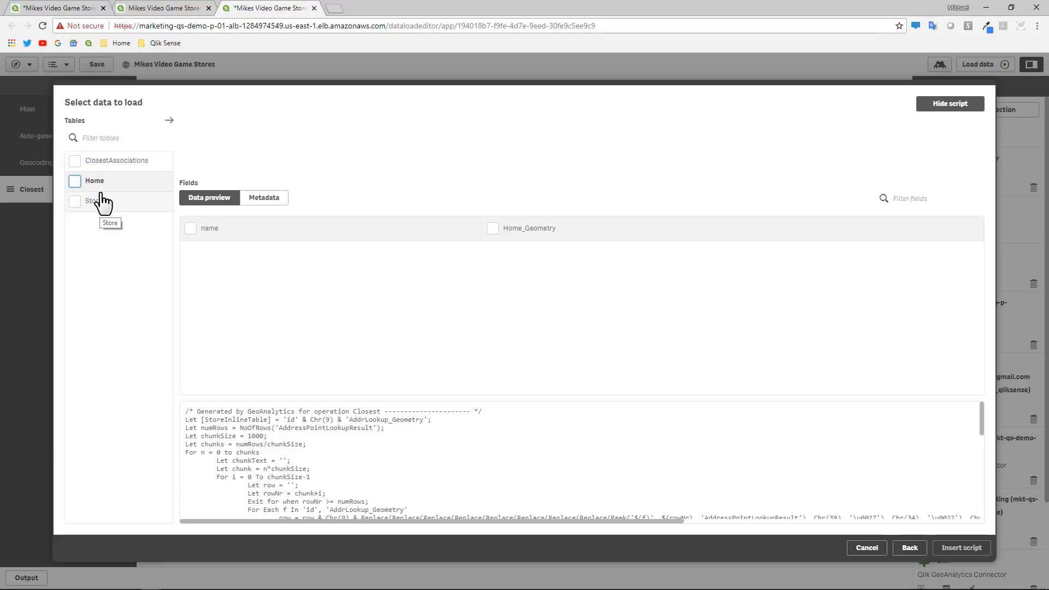
click(77, 161)
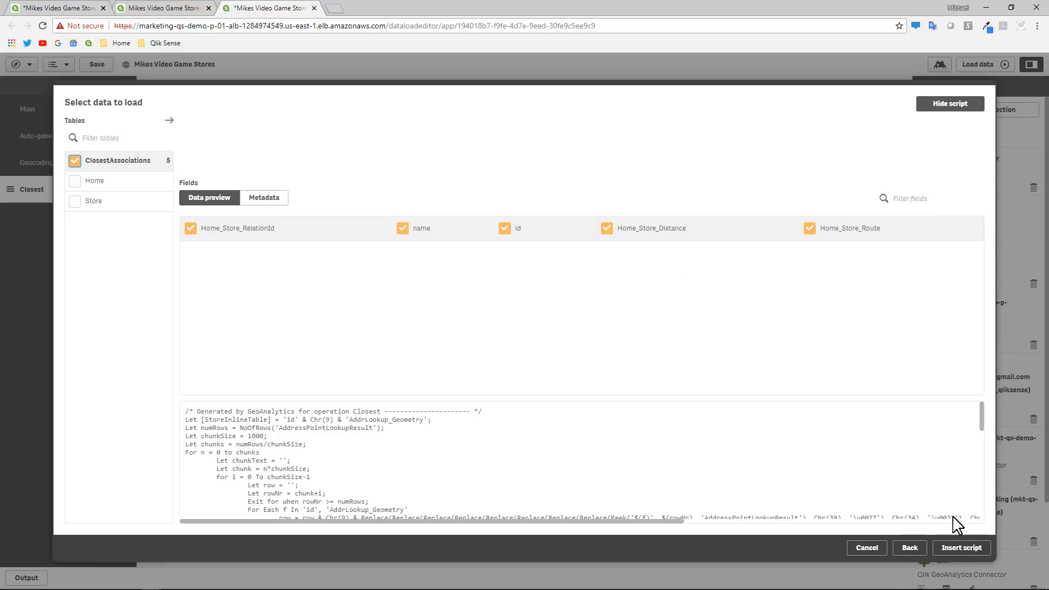
click(960, 548)
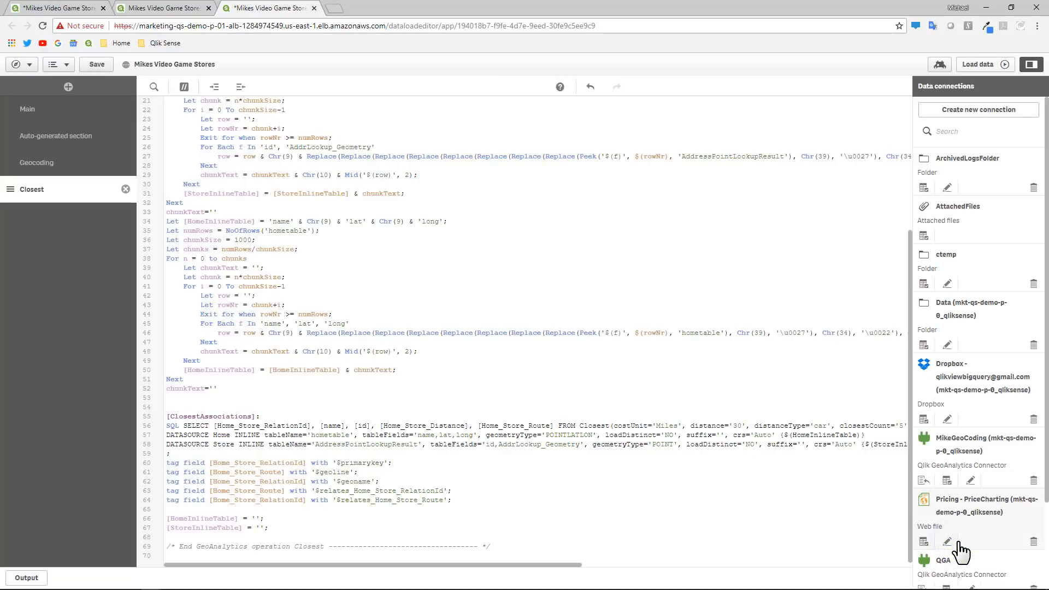
Reload the app's data, fetching 5 ClosestAssociations lines, and dismiss the finished load report
scroll(864, 455, up, 4)
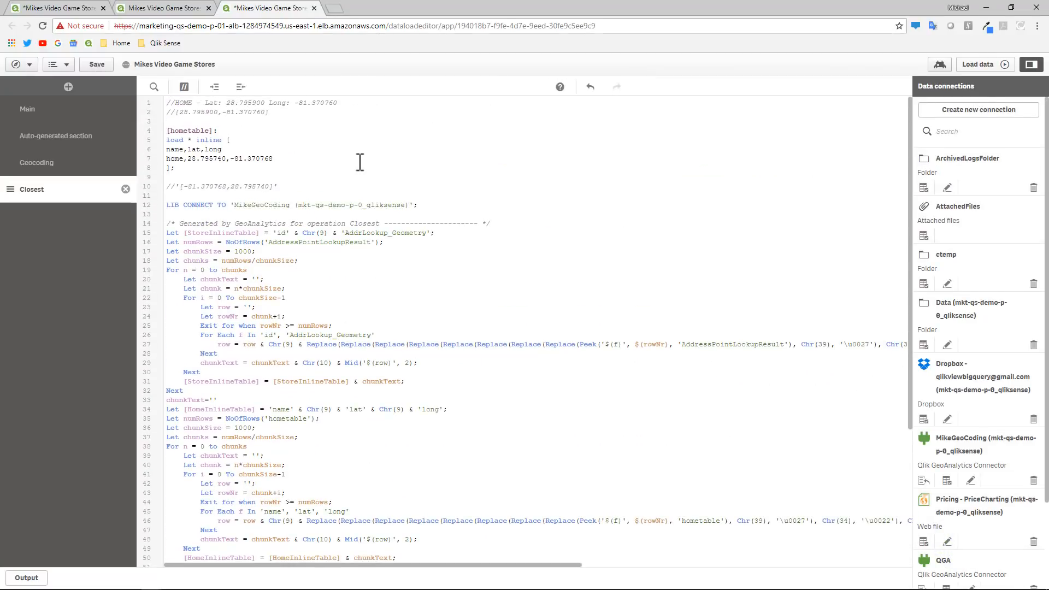
click(168, 197)
click(165, 130)
click(166, 189)
click(982, 65)
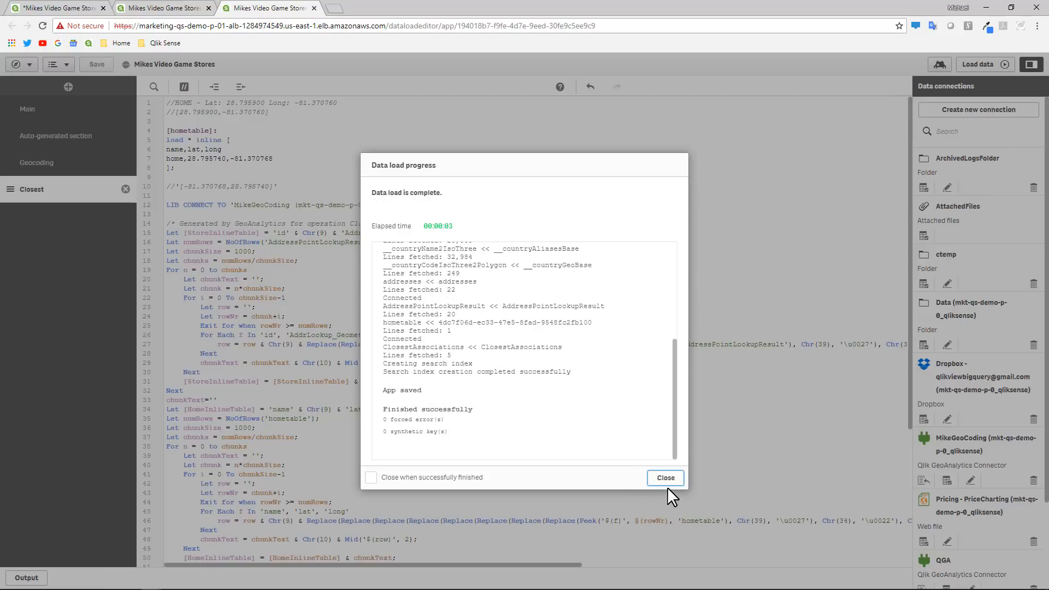
click(666, 480)
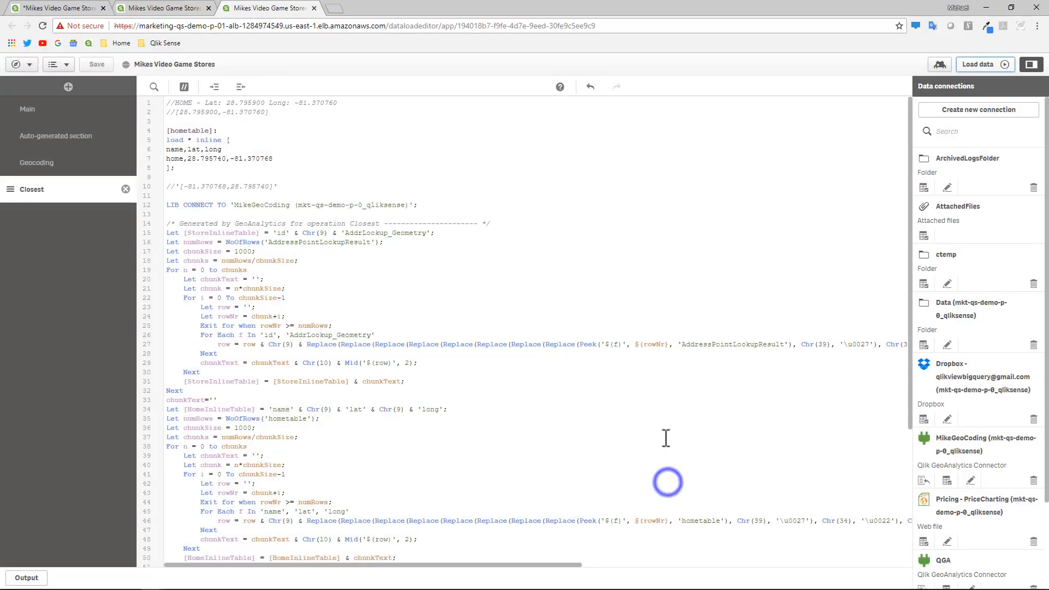
Add the Home_Store_Distance field as a new column in the store table
click(182, 8)
click(637, 347)
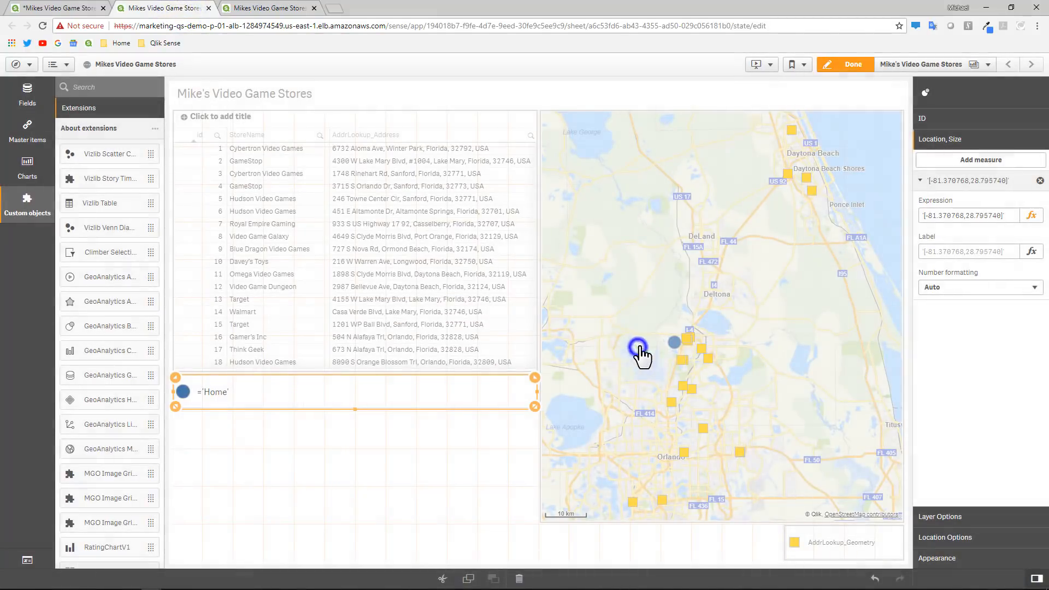
click(447, 302)
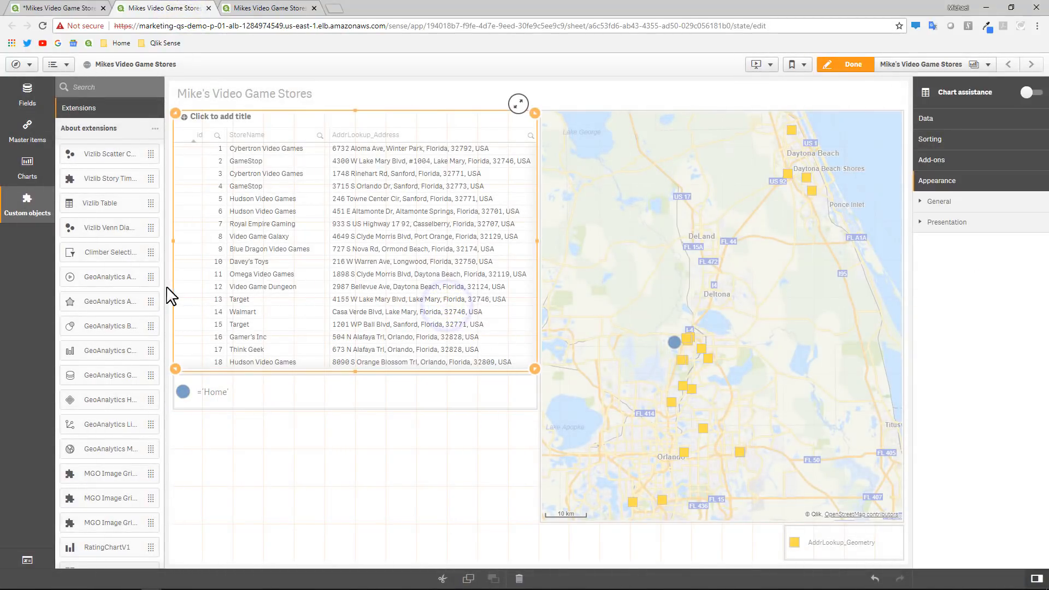
click(28, 94)
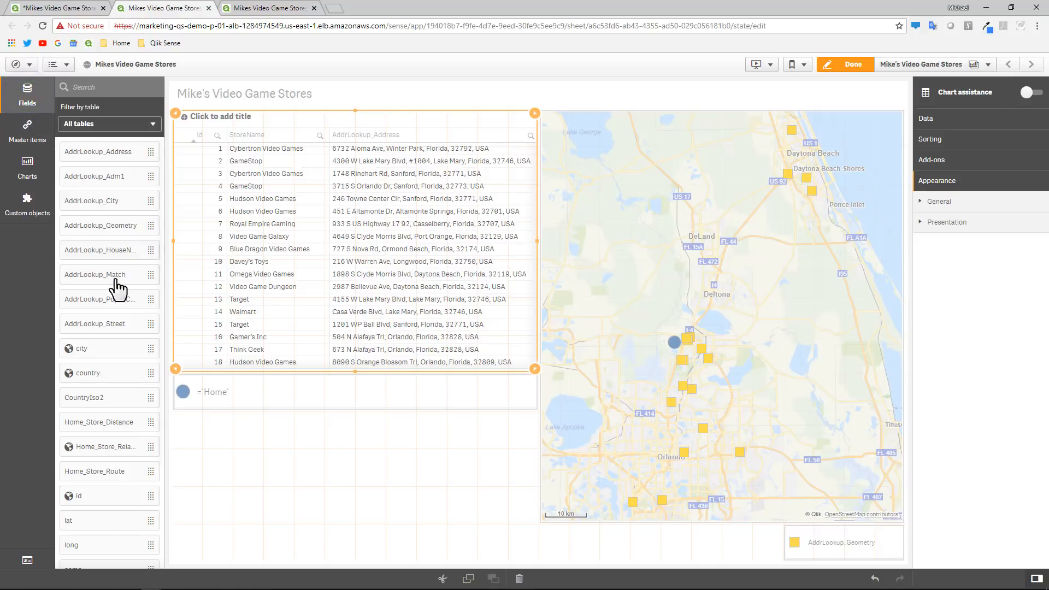
drag(104, 423, 370, 253)
click(368, 215)
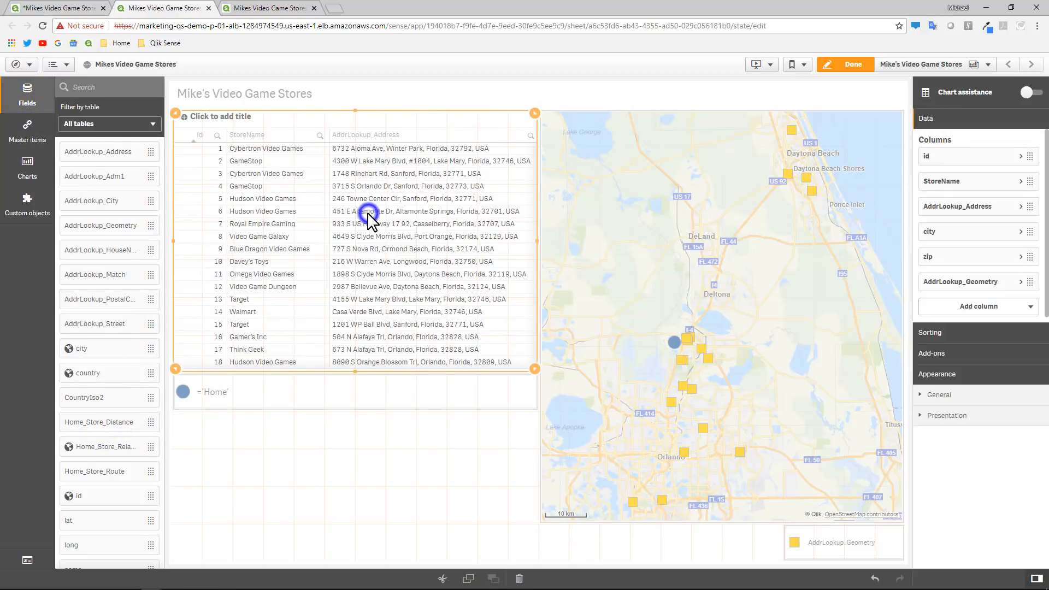
click(836, 64)
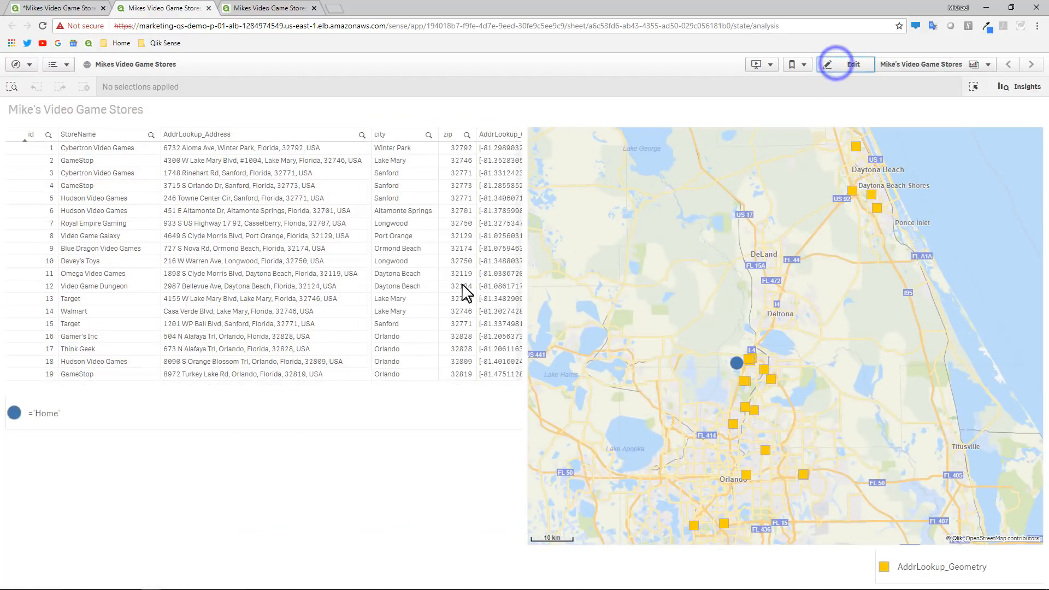
Sort by distance, select the closest stores (3.45–4.57 miles), then clear the selection
click(315, 376)
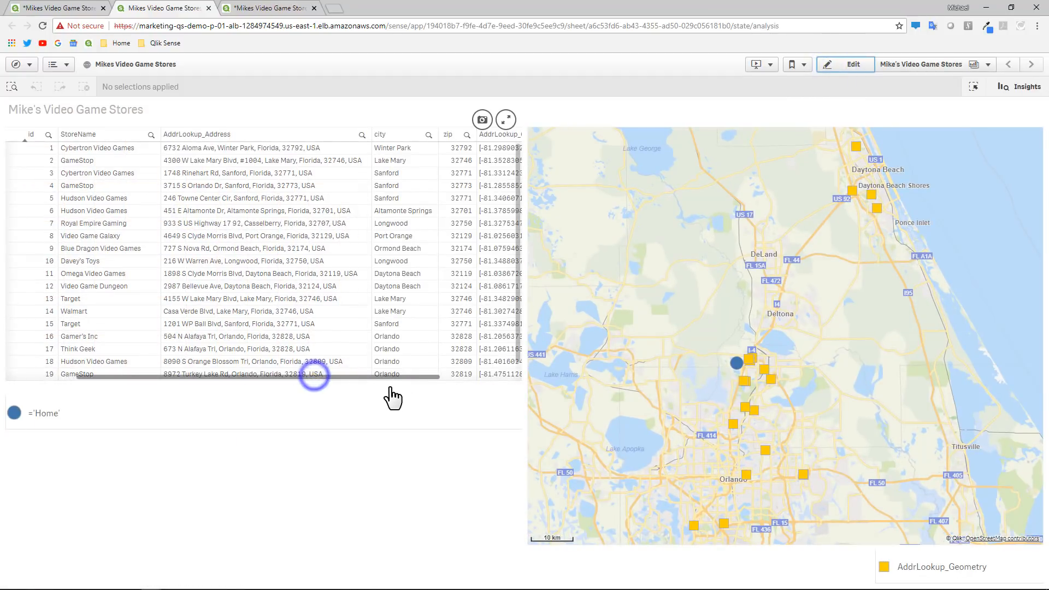
drag(390, 387, 483, 383)
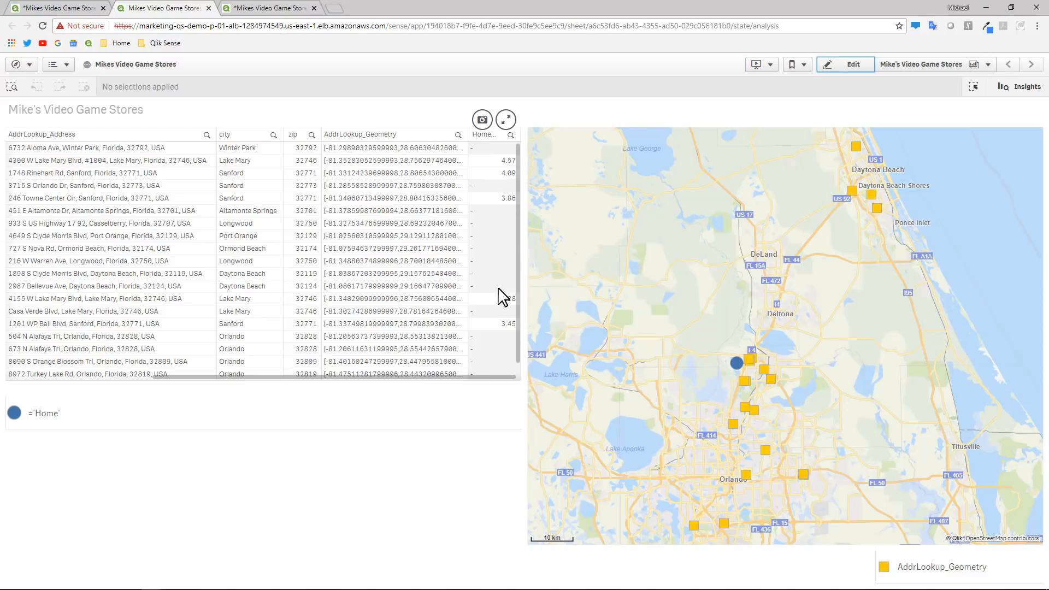
scroll(518, 363, down, 1)
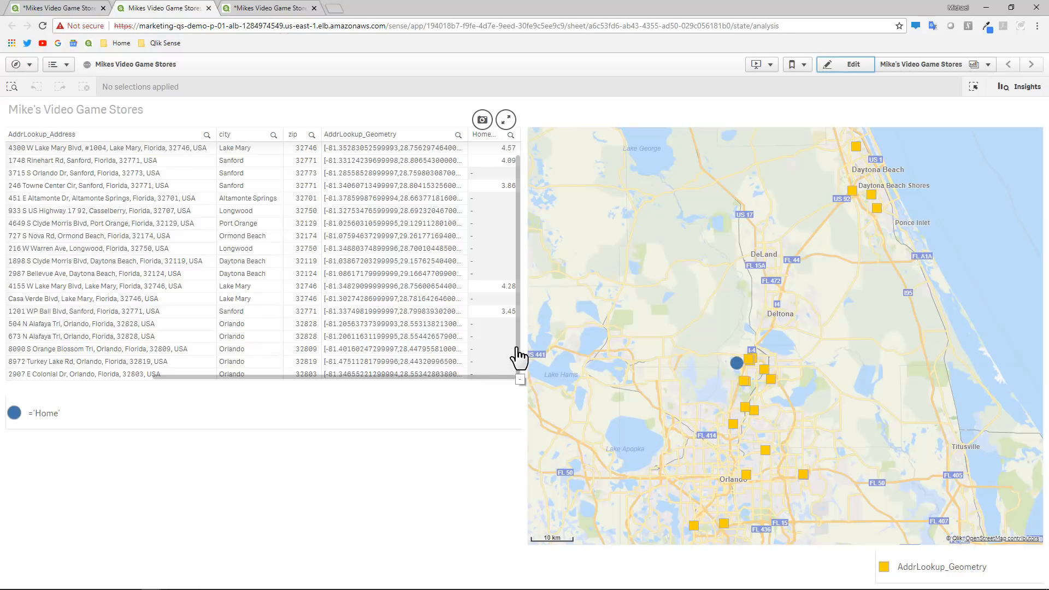
scroll(513, 241, up, 1)
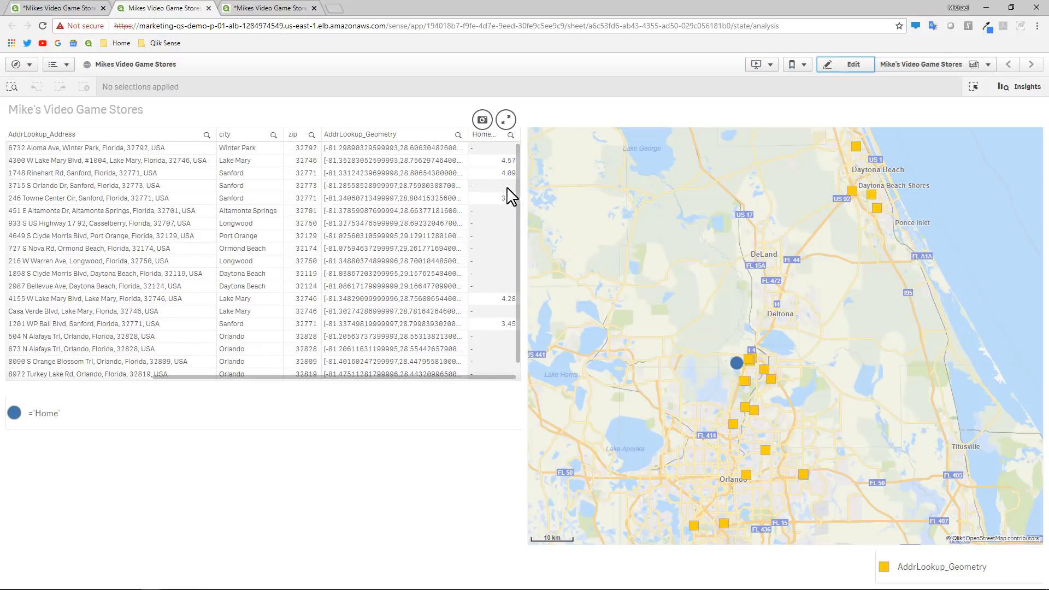
click(495, 135)
drag(498, 148, 494, 198)
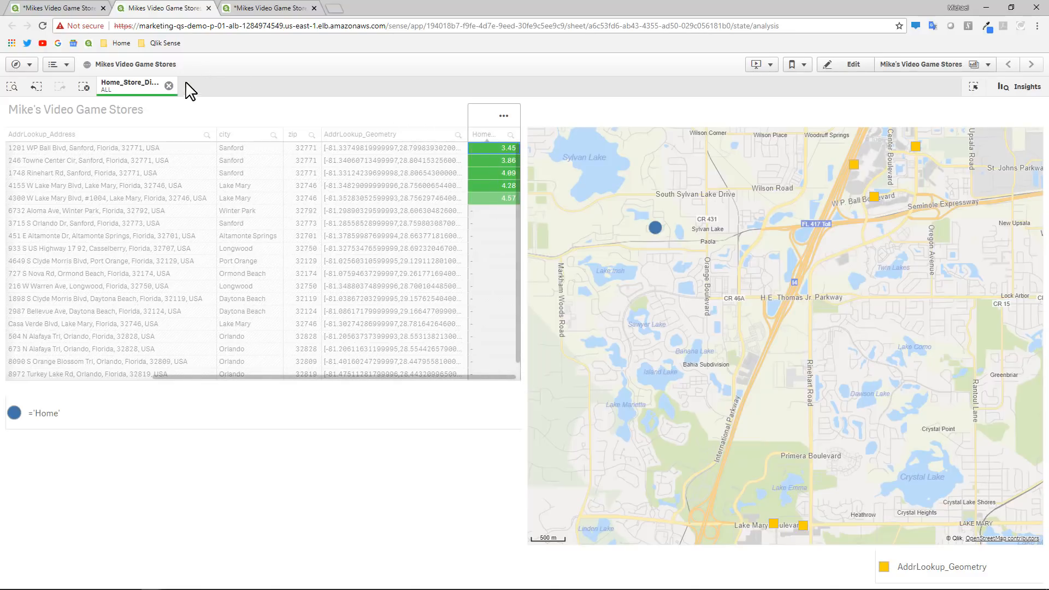
click(169, 86)
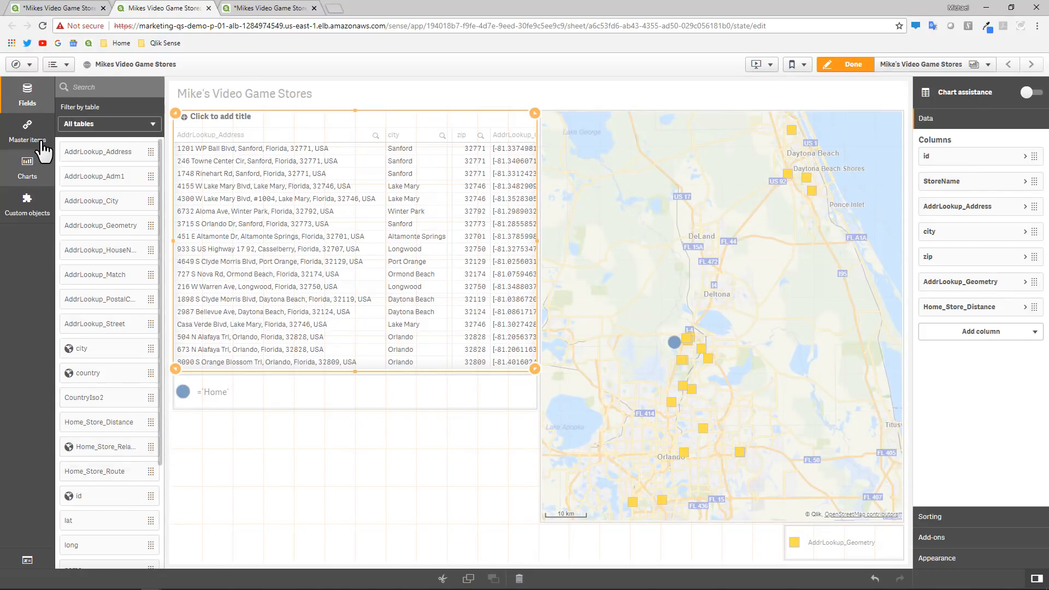
Add a GeoAnalytics Line layer from the custom objects to the sheet
click(26, 196)
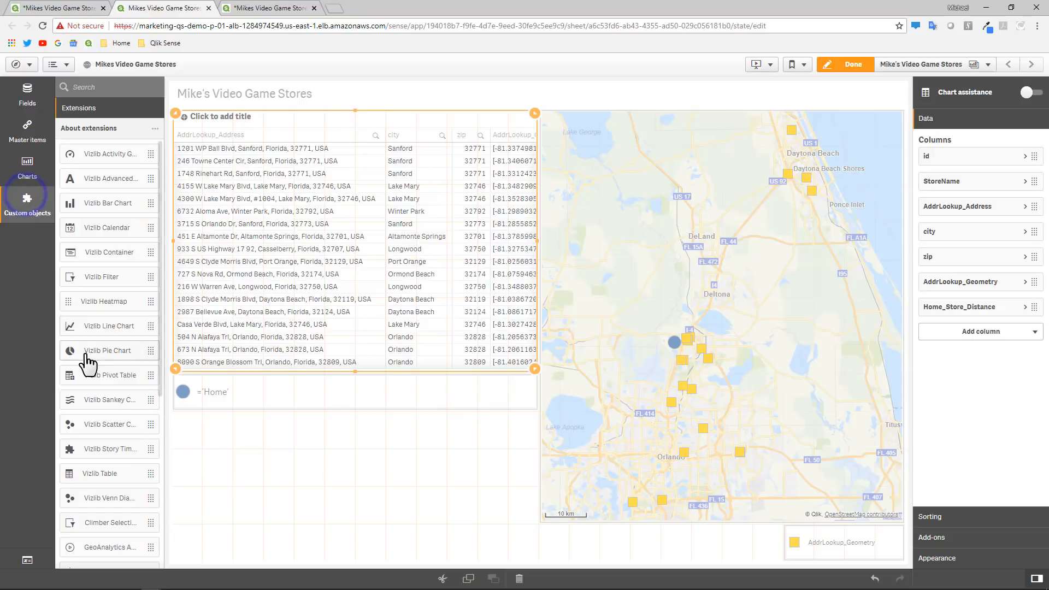
scroll(93, 372, down, 3)
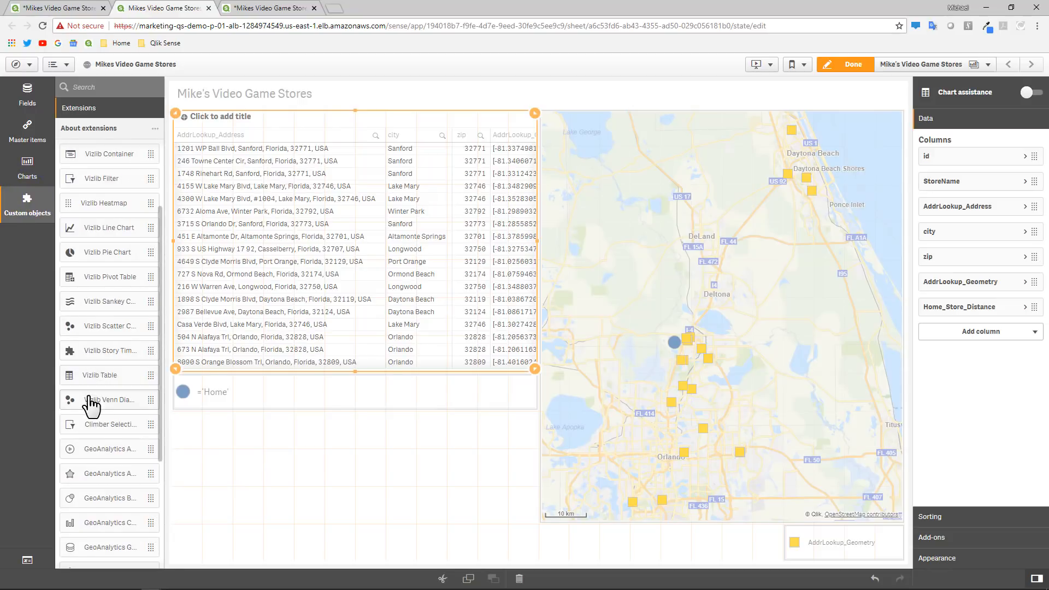
scroll(83, 500, down, 3)
drag(85, 437, 328, 463)
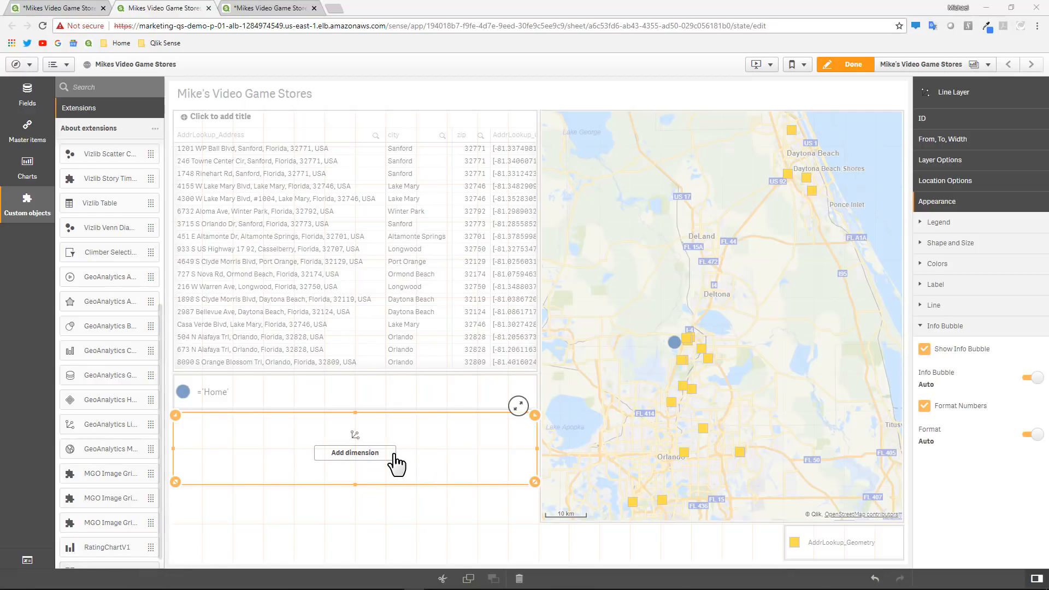
Set the line layer's ID dimension to id and expand the From, To, Width settings
click(948, 119)
click(969, 138)
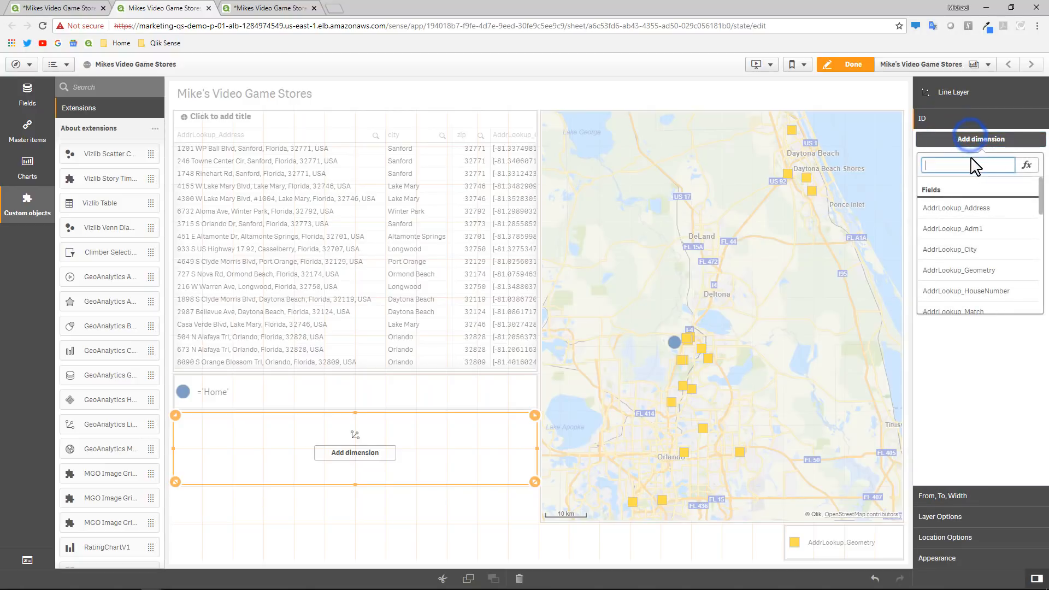
scroll(962, 251, down, 5)
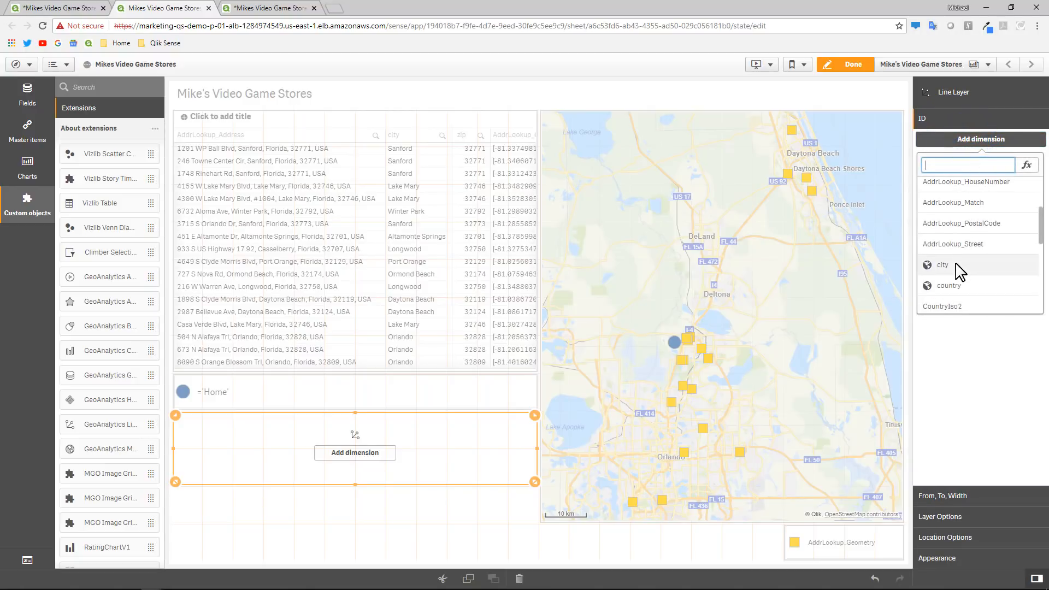
click(951, 283)
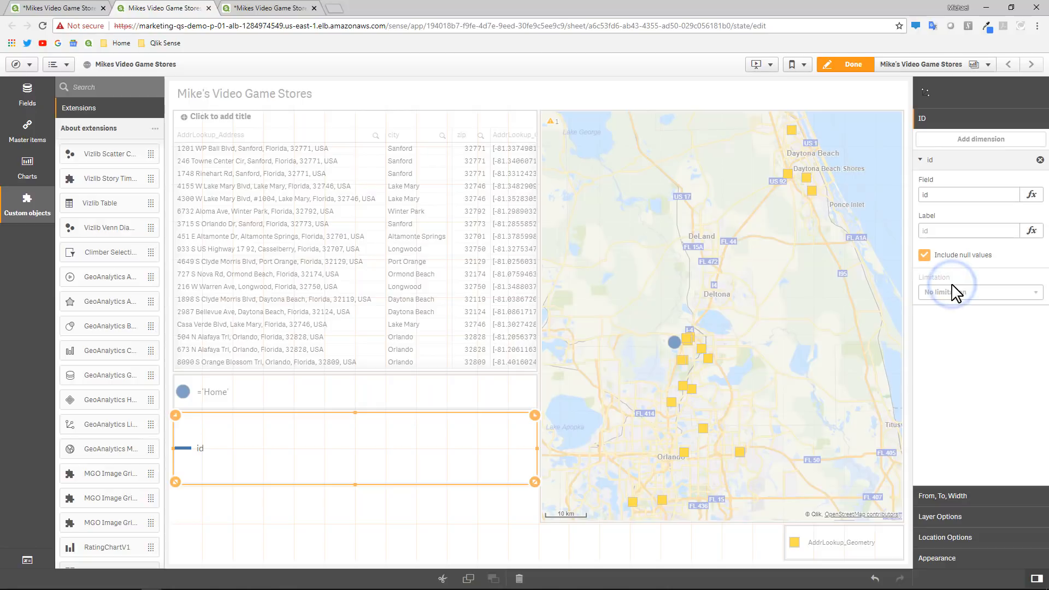
click(950, 497)
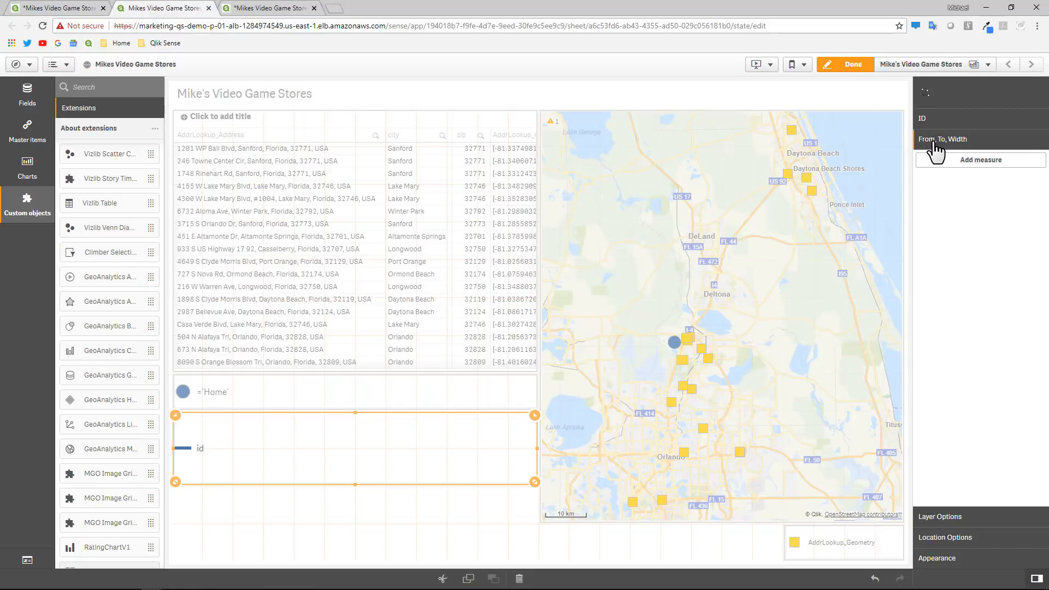
Set the first From, To, Width measure to the home coordinates '[-81.370768,28.795740]'
click(968, 163)
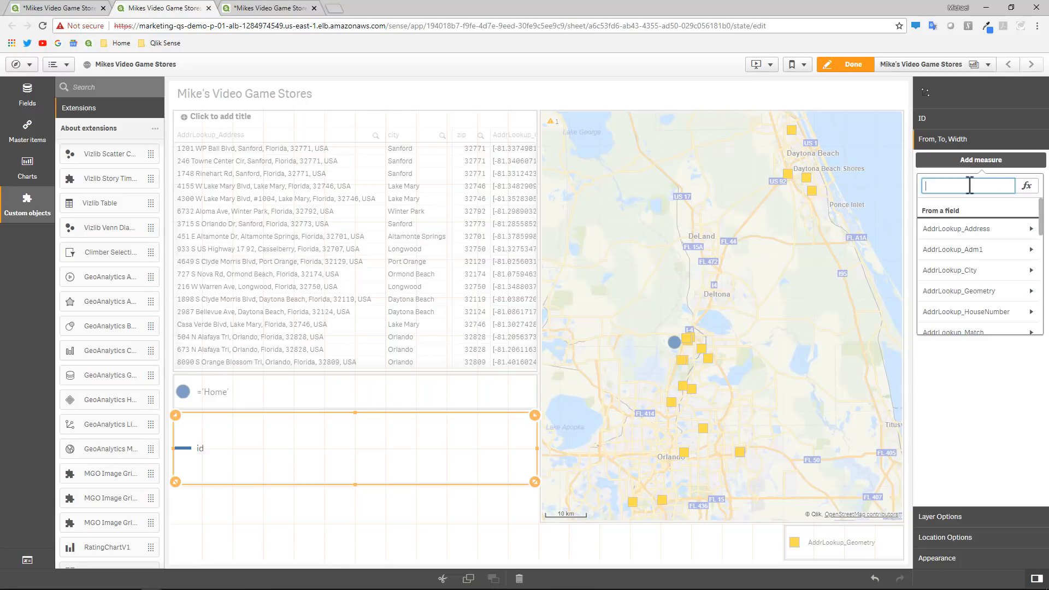
text(='[-81.370768,28.795740]')
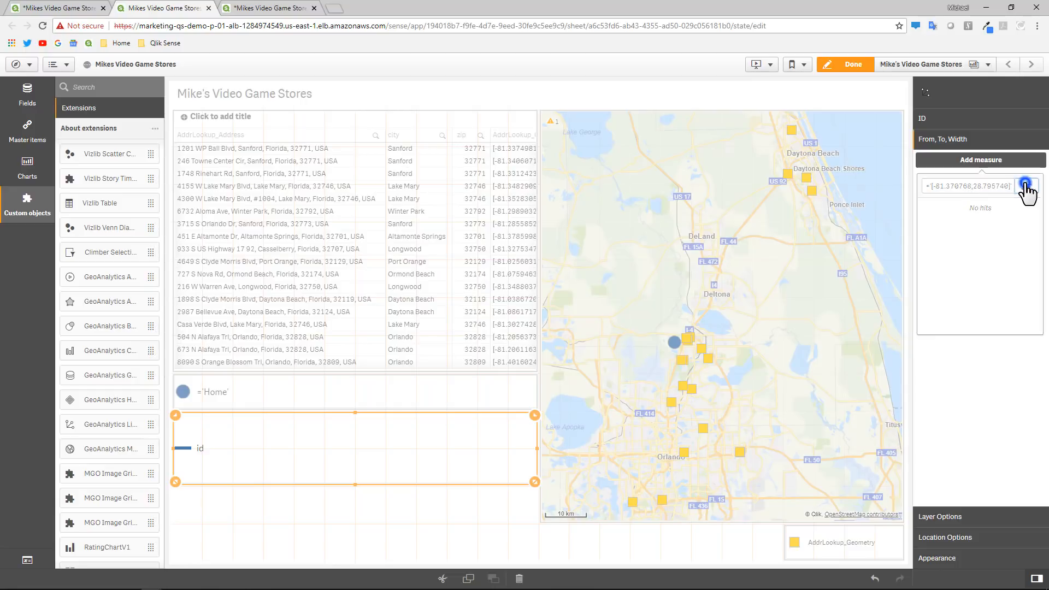
click(1026, 186)
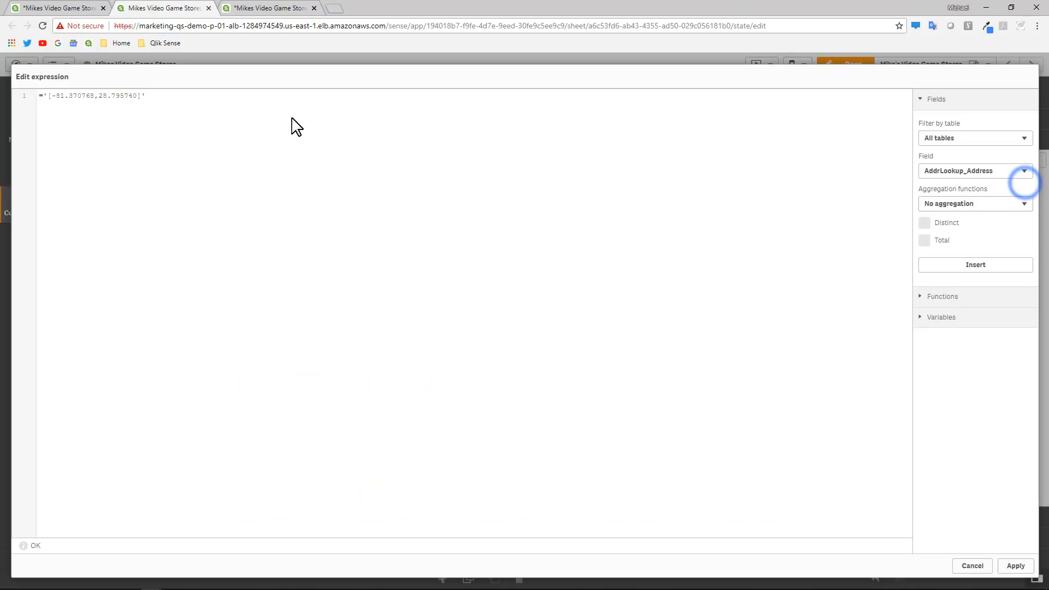
click(1016, 565)
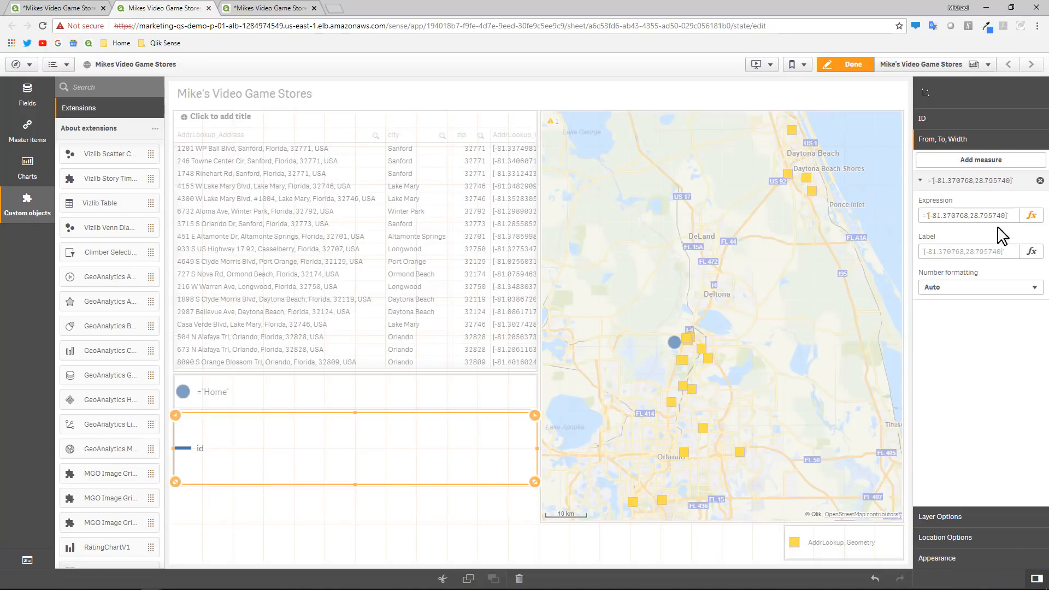
click(990, 161)
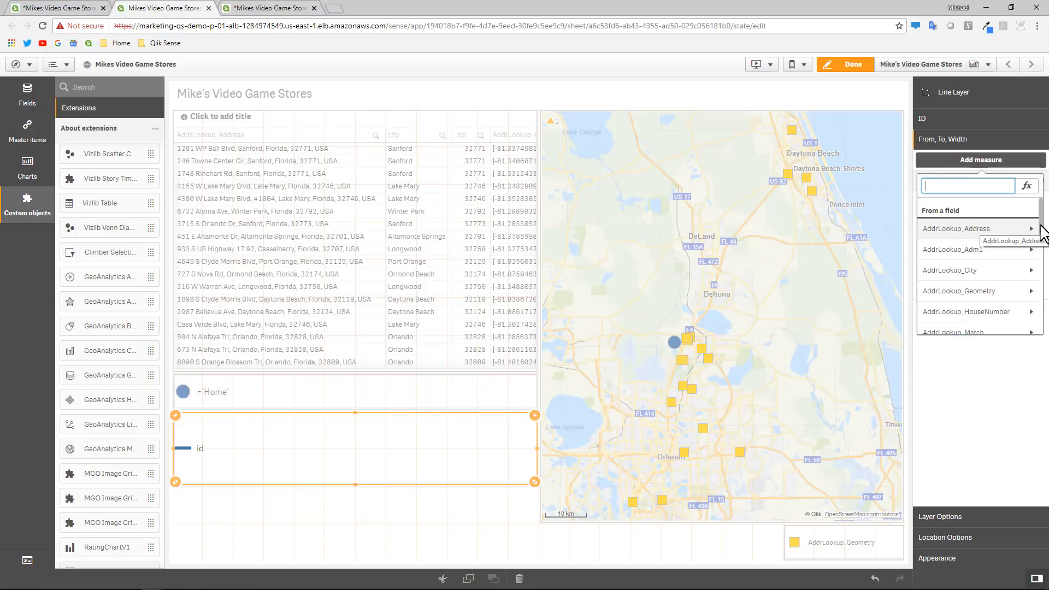
Set the line end measure to Only(AddrLookup_Geometry) instead of Max(AddrLookup_Geometry)
scroll(1041, 229, down, 2)
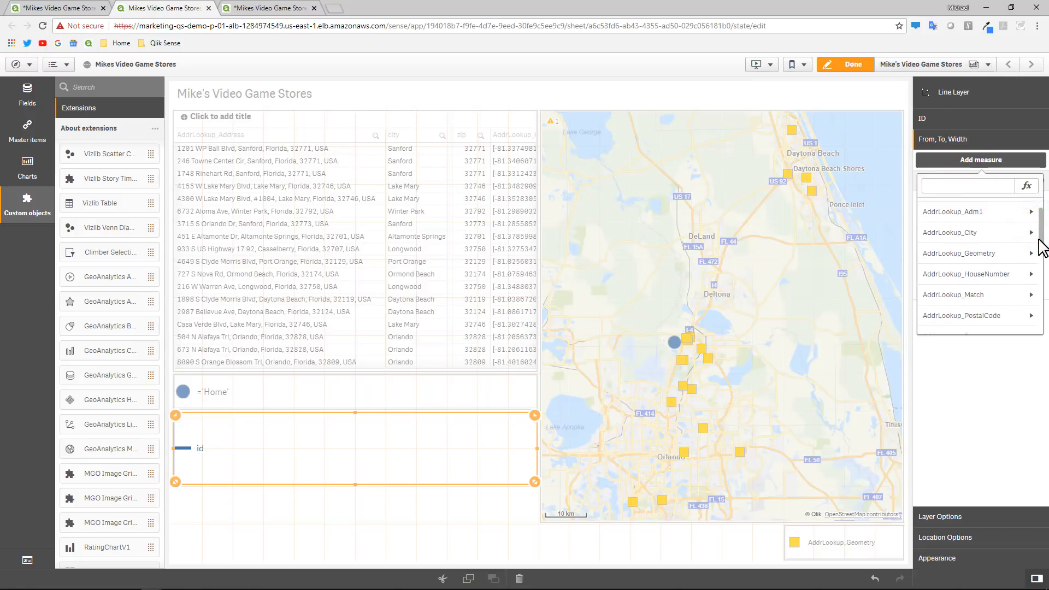
scroll(1042, 246, down, 1)
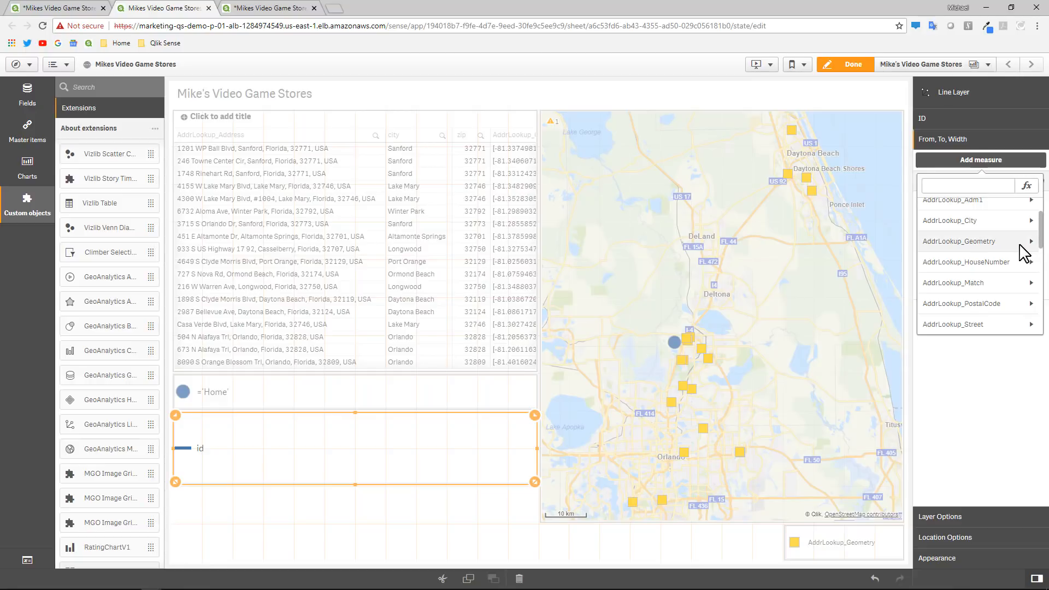
click(1021, 244)
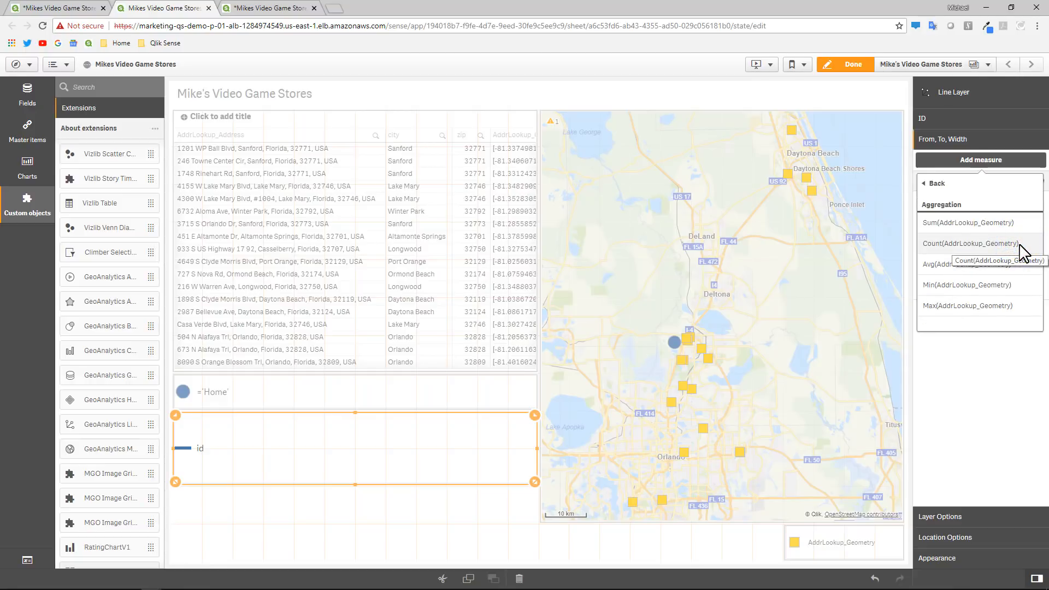
click(970, 304)
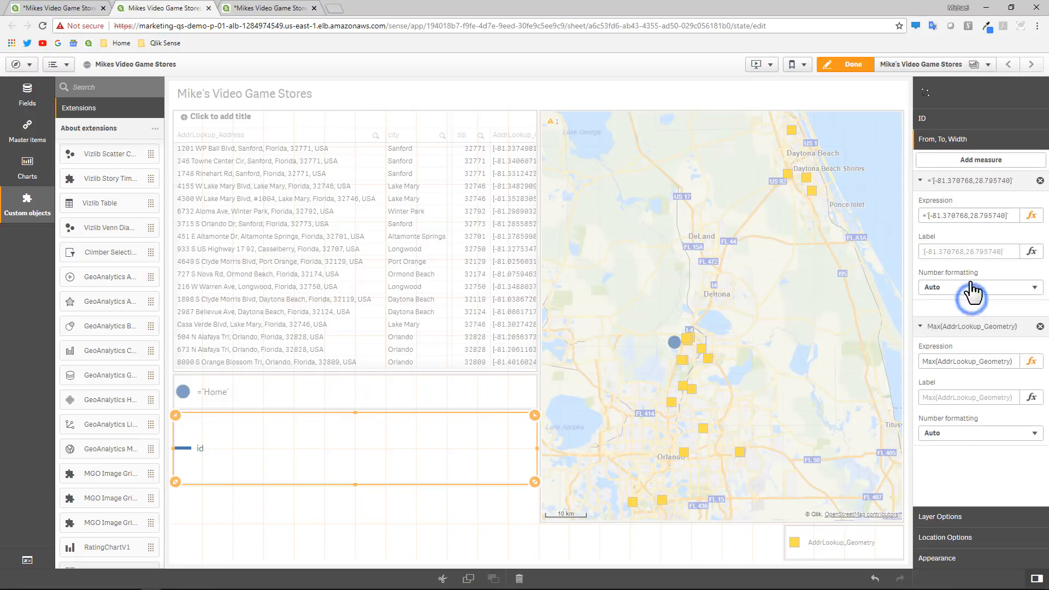
drag(934, 361, 917, 366)
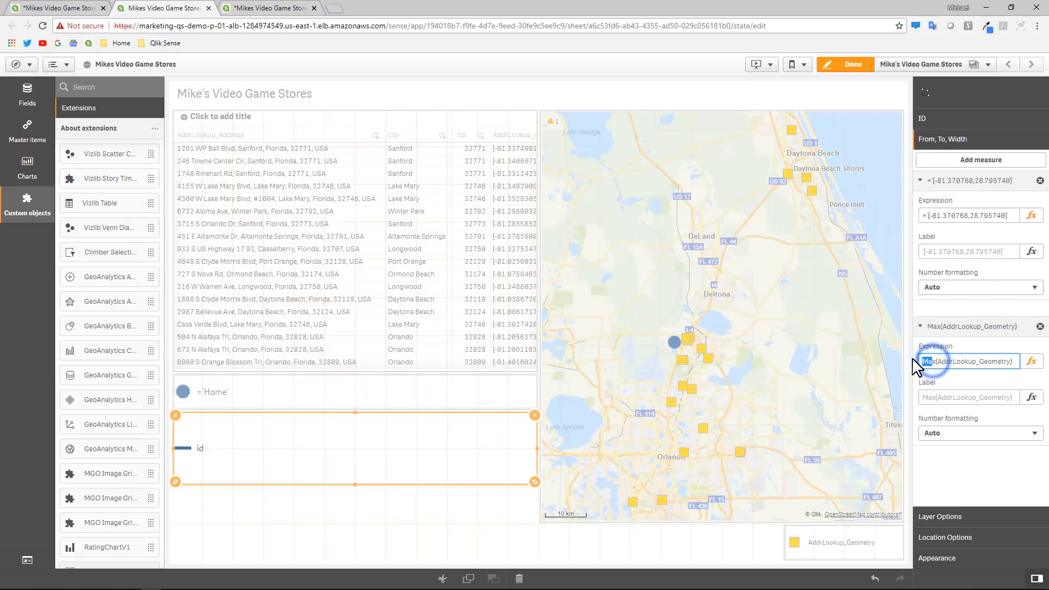
key(BackSpace)
text(Only)
key(Return)
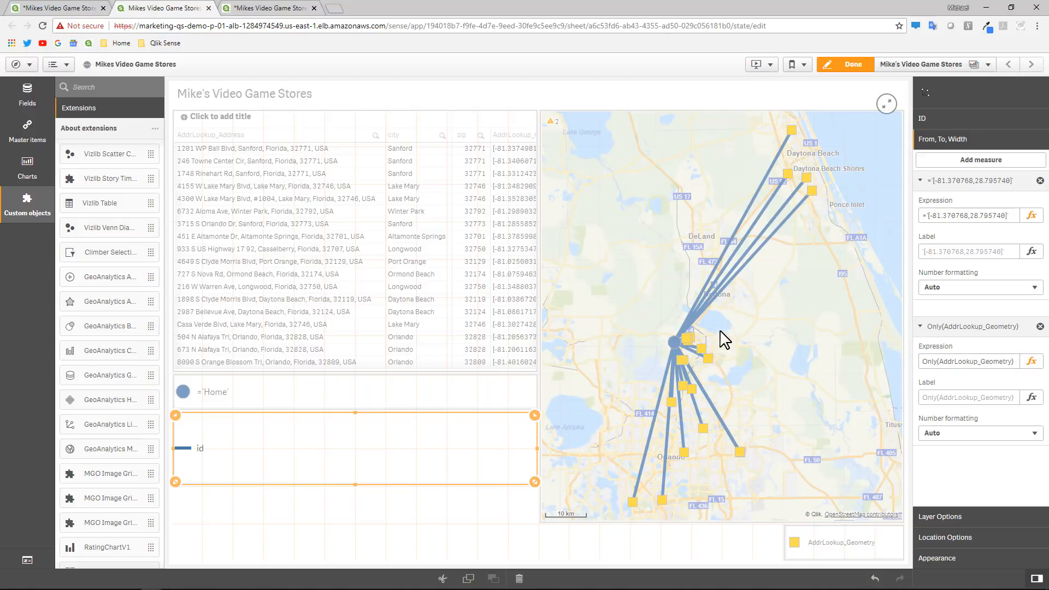
scroll(675, 333, up, 3)
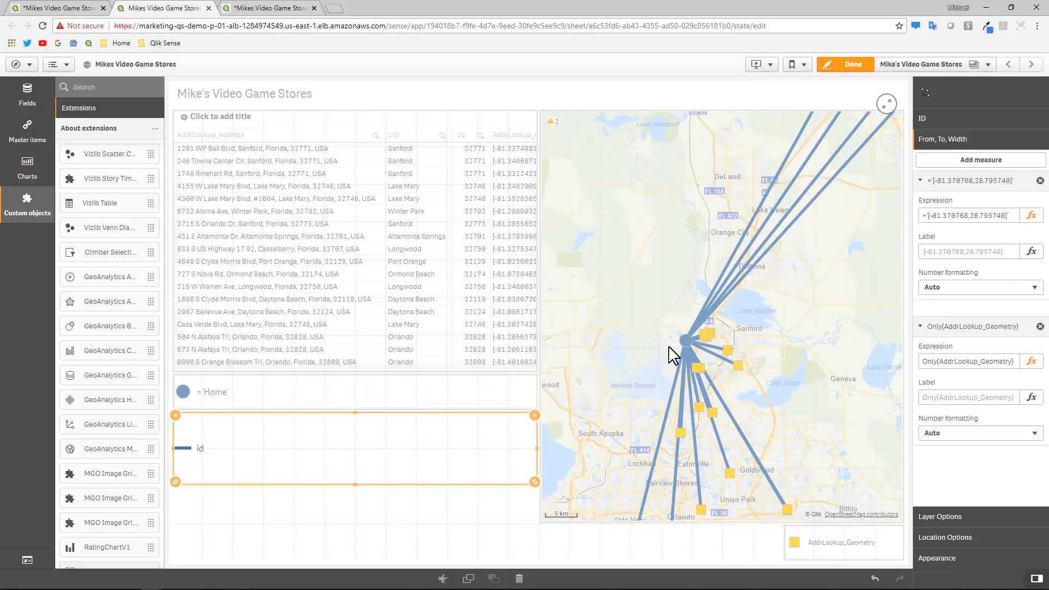
click(670, 332)
scroll(671, 320, down, 2)
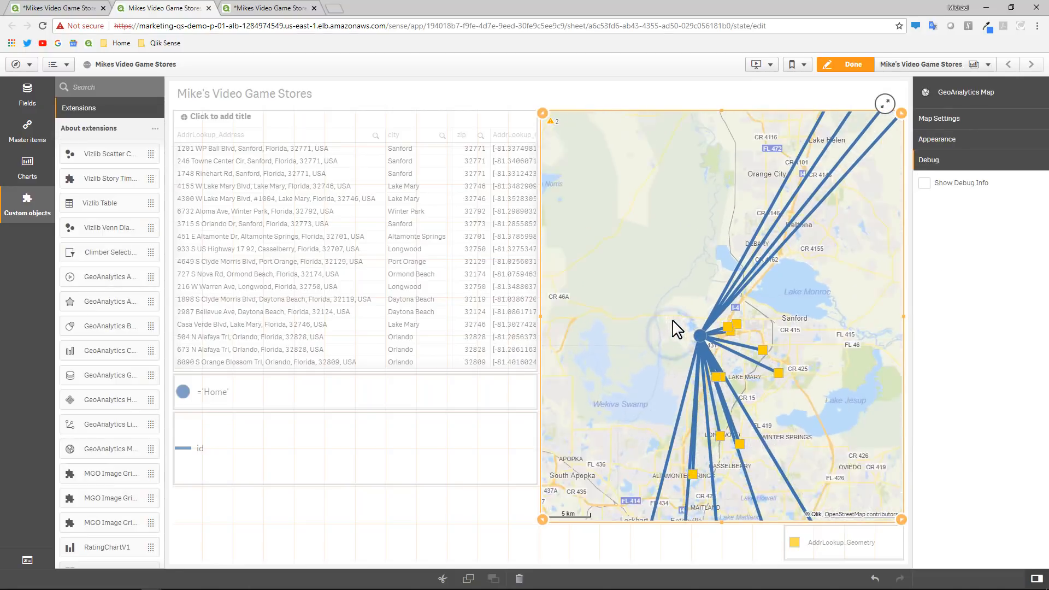
click(851, 65)
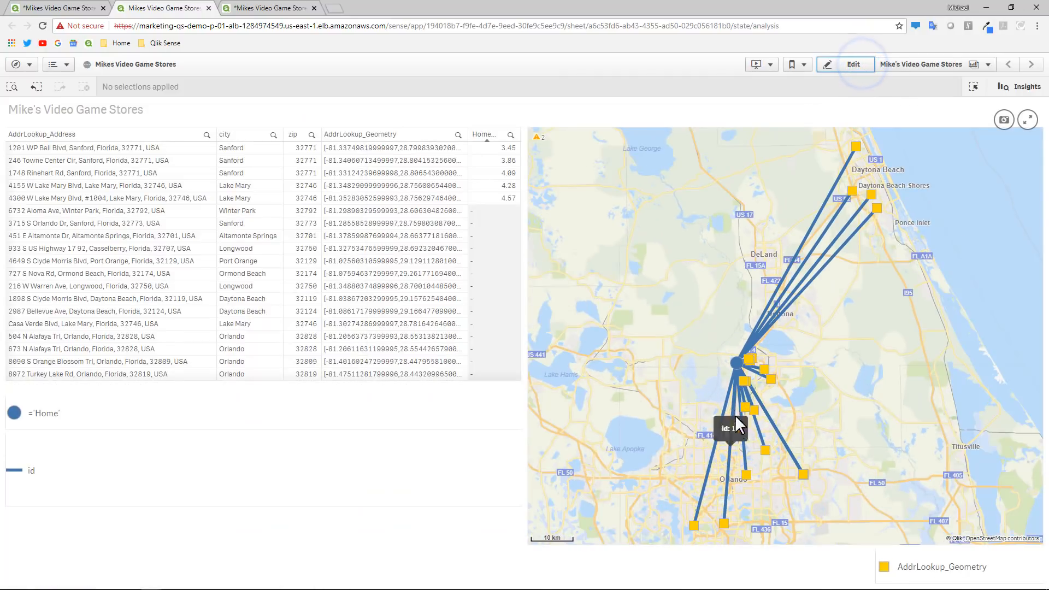
drag(829, 408, 752, 332)
scroll(751, 332, up, 2)
scroll(752, 332, down, 2)
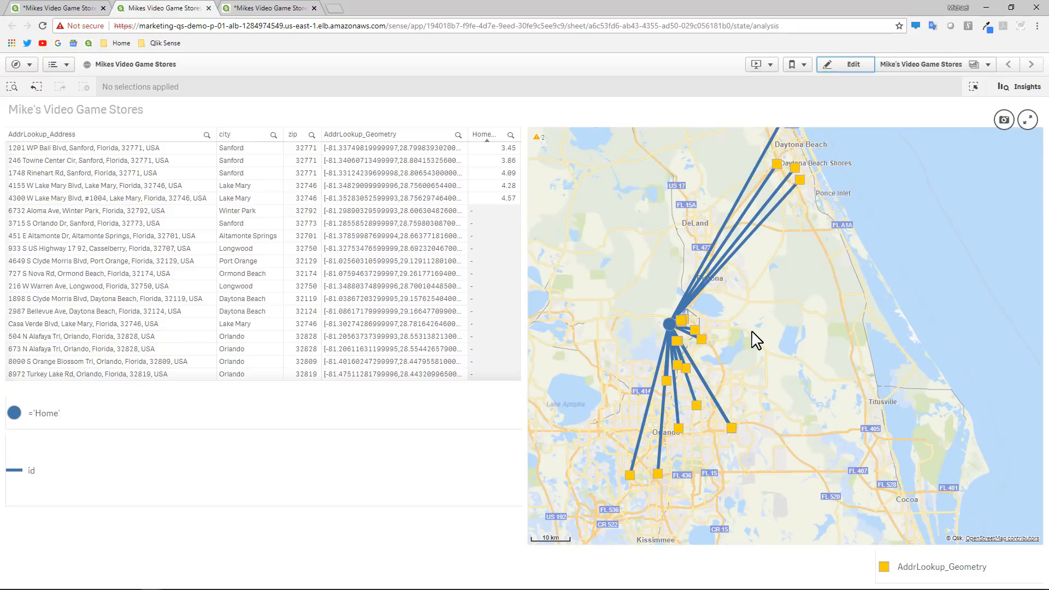
click(850, 65)
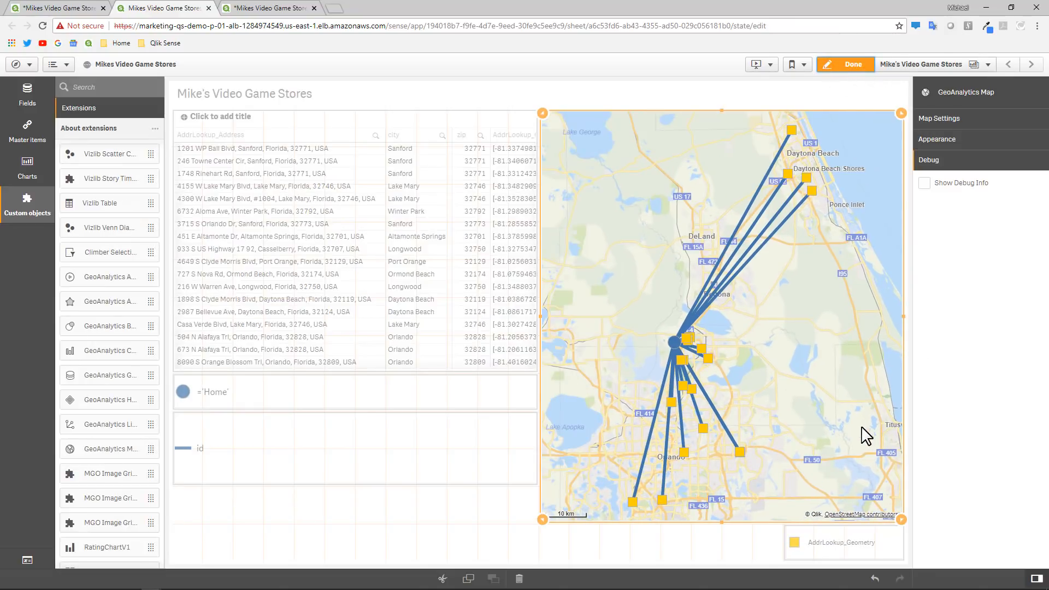
click(303, 450)
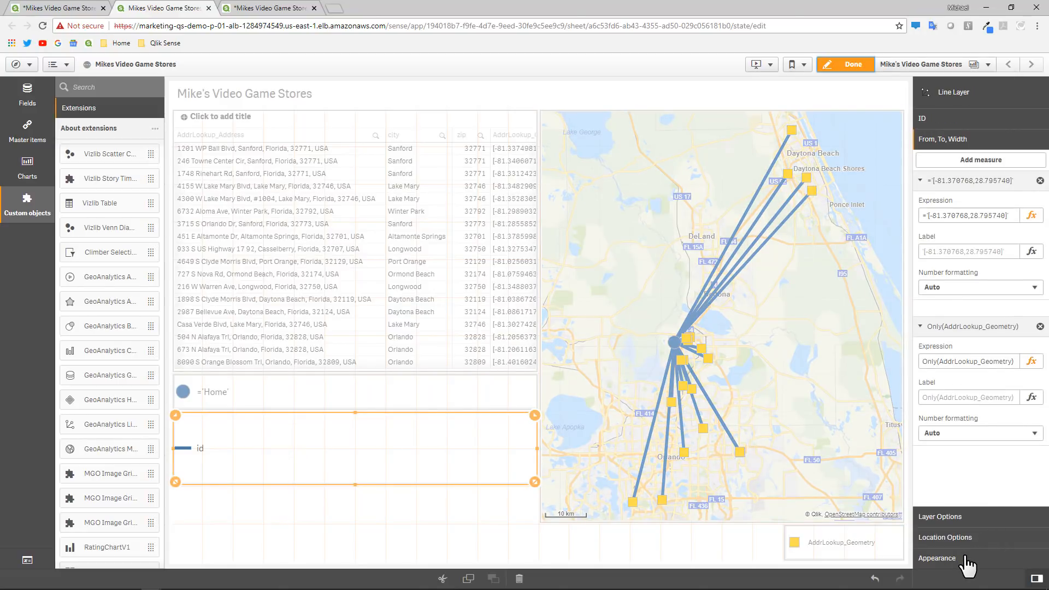
Set the line layer's Arrow Style to Forward in the Appearance settings
click(966, 557)
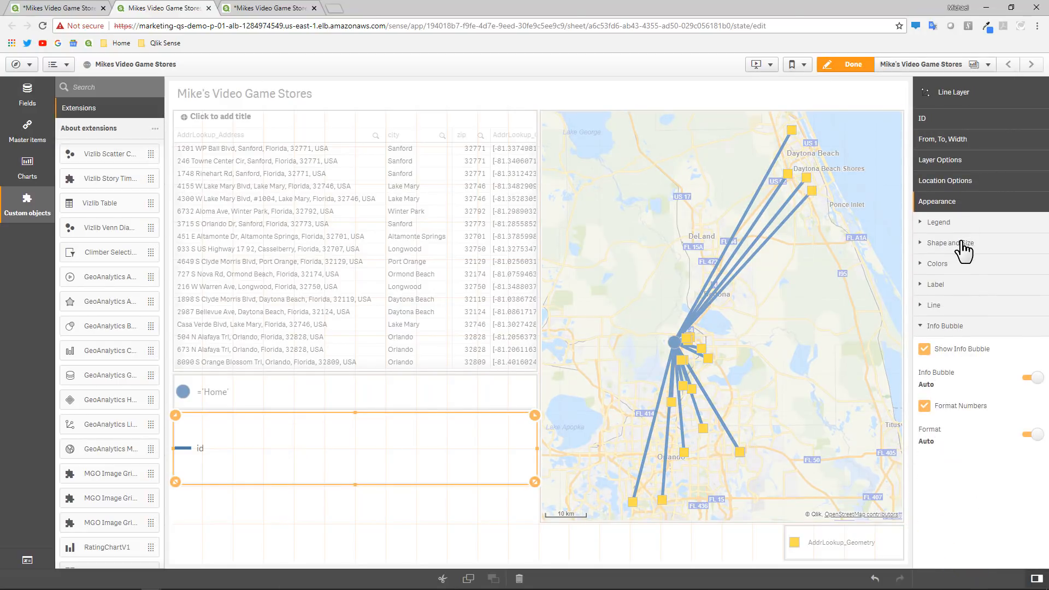
click(963, 250)
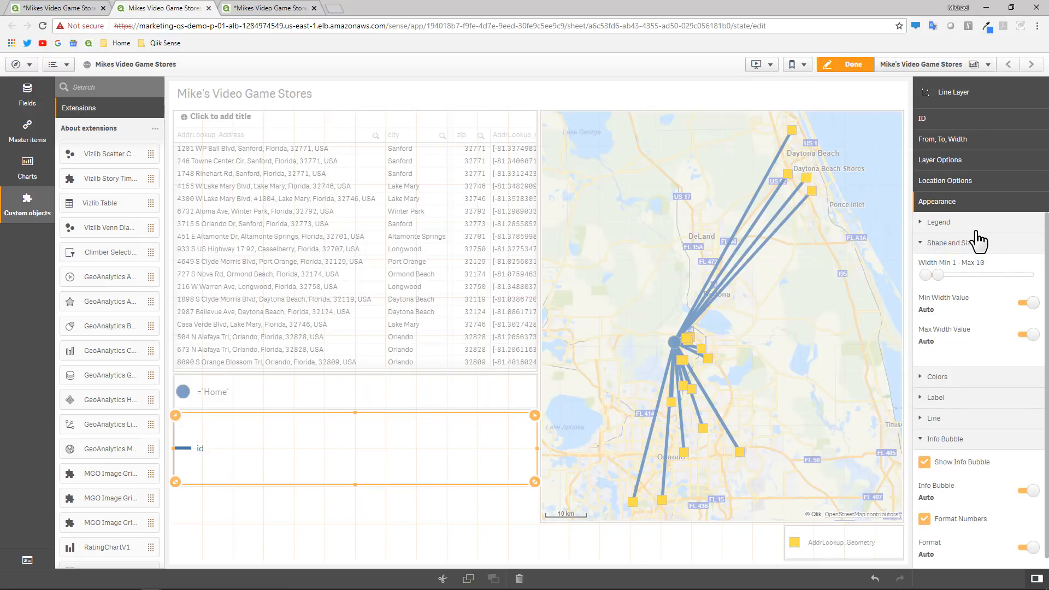
click(950, 419)
click(988, 359)
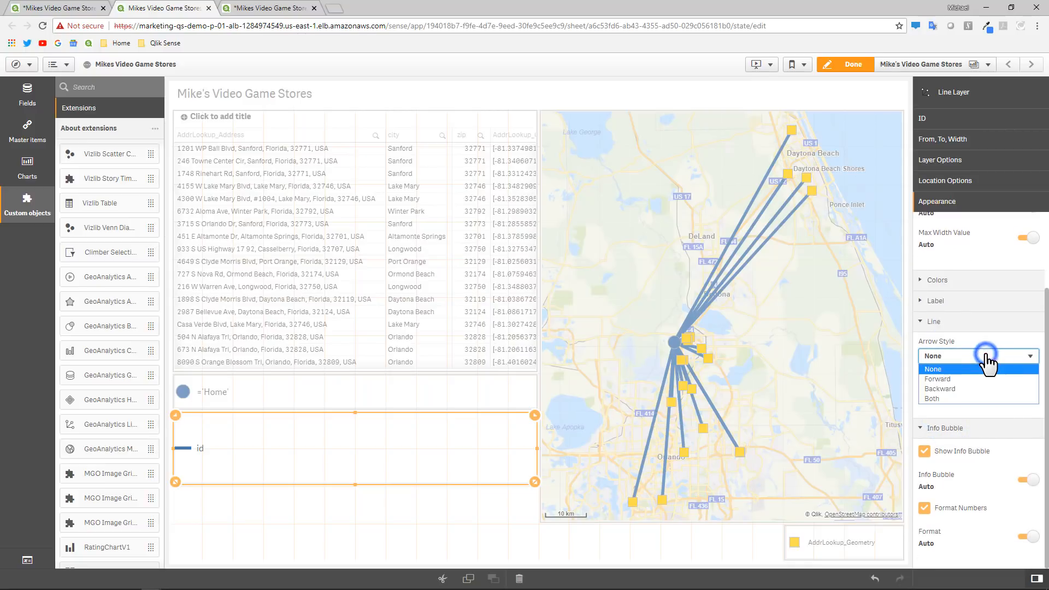
click(975, 378)
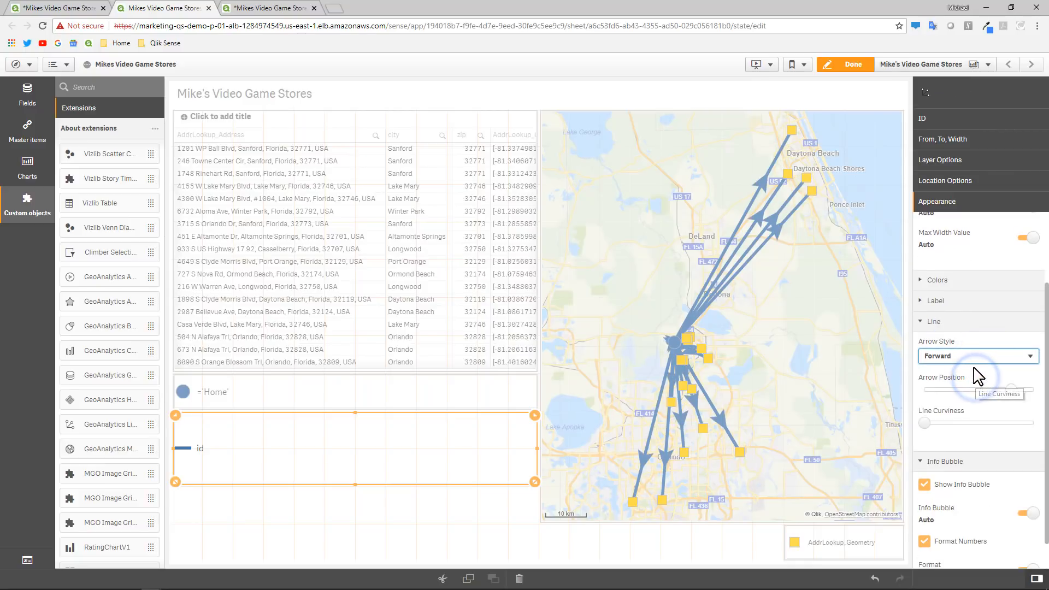
click(971, 356)
click(976, 389)
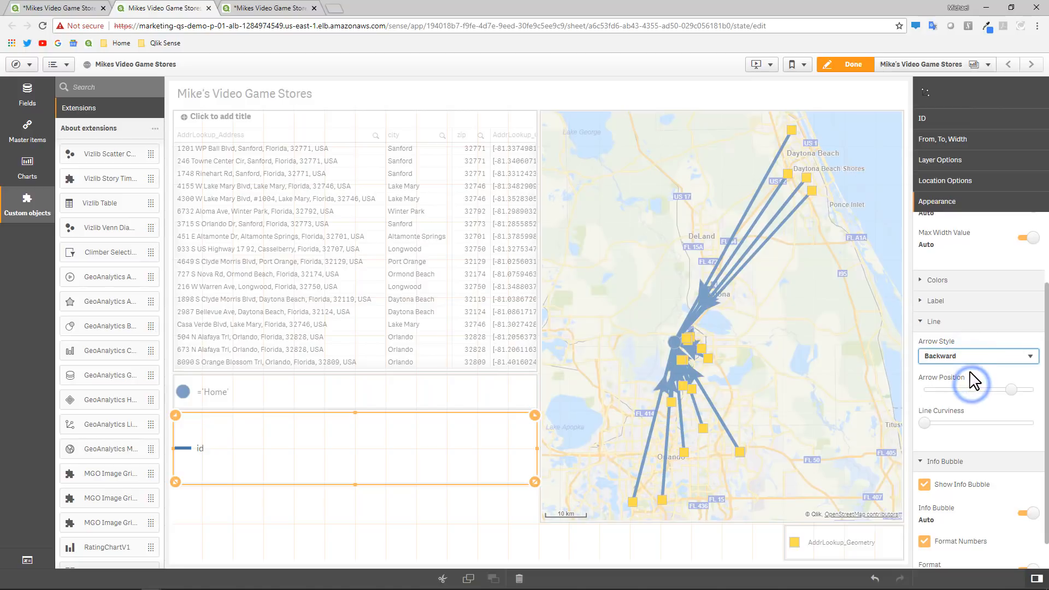
click(969, 357)
click(968, 378)
Move Arrow Position fully right and set Line Curviness to the middle
drag(1019, 390, 1032, 390)
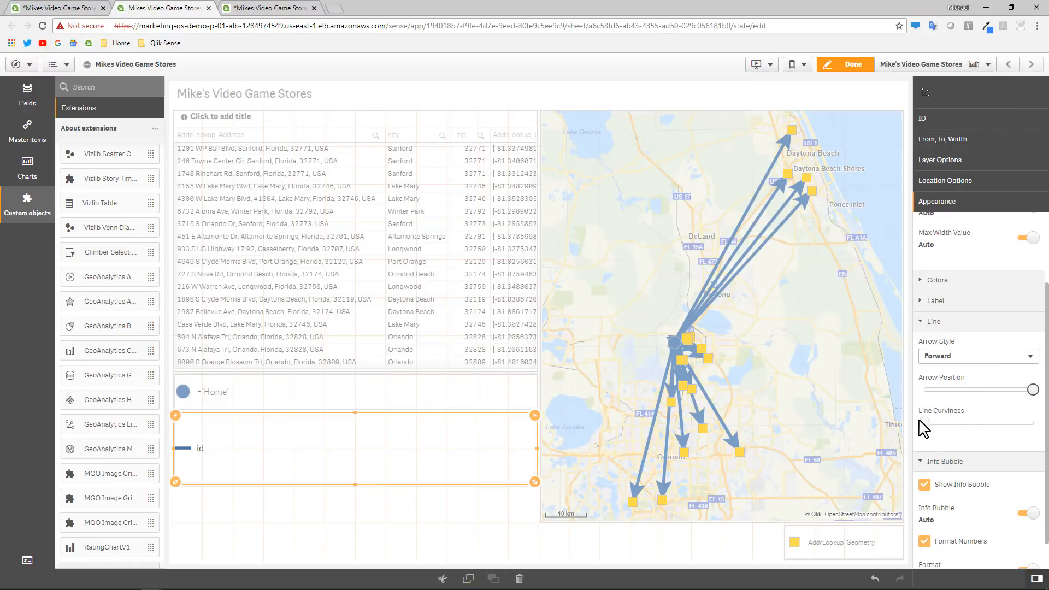
drag(923, 422, 976, 423)
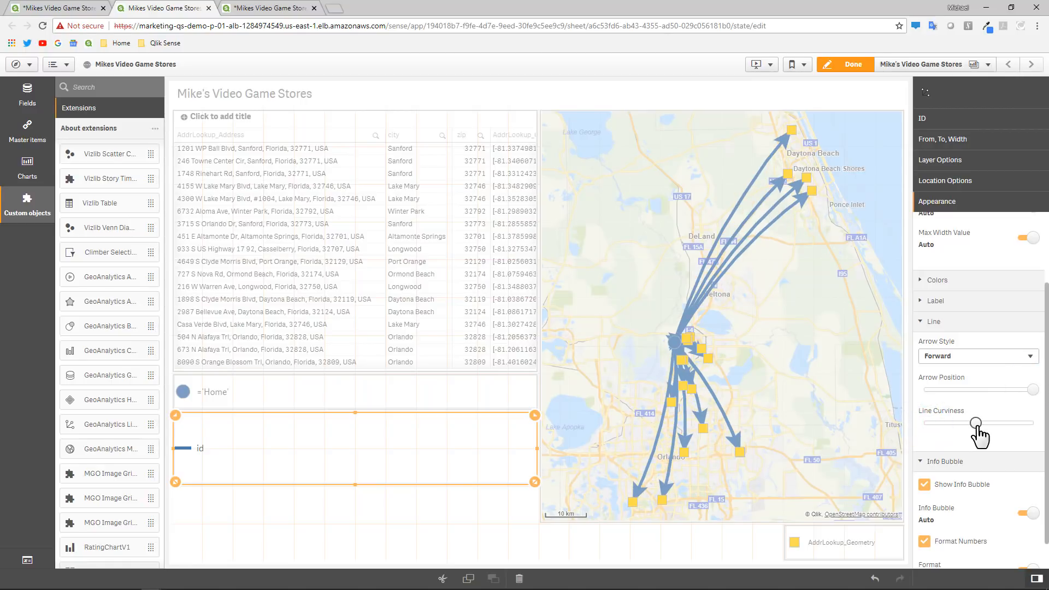
scroll(964, 432, down, 1)
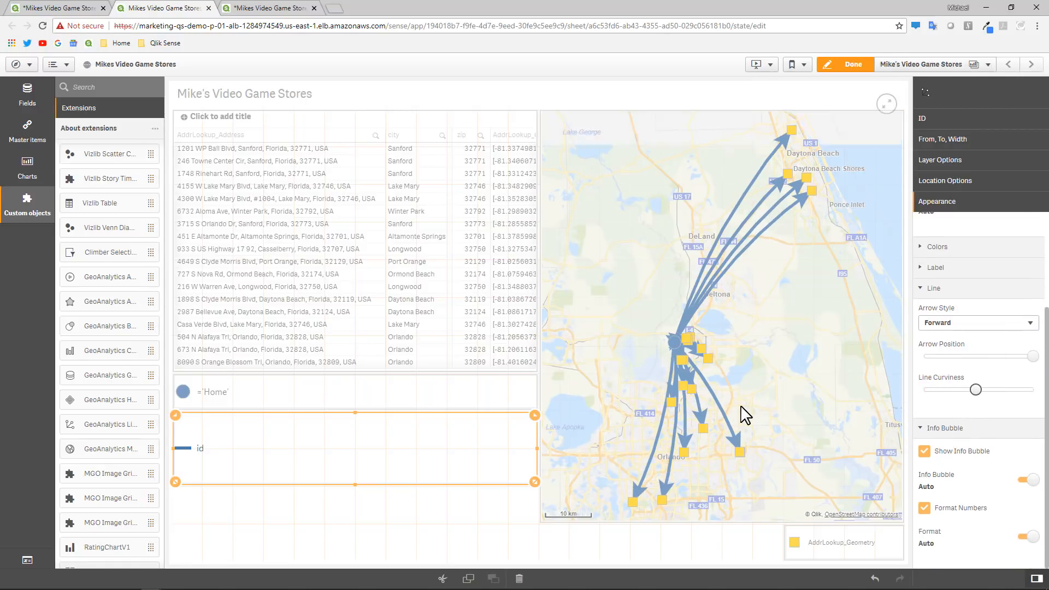
scroll(745, 415, up, 2)
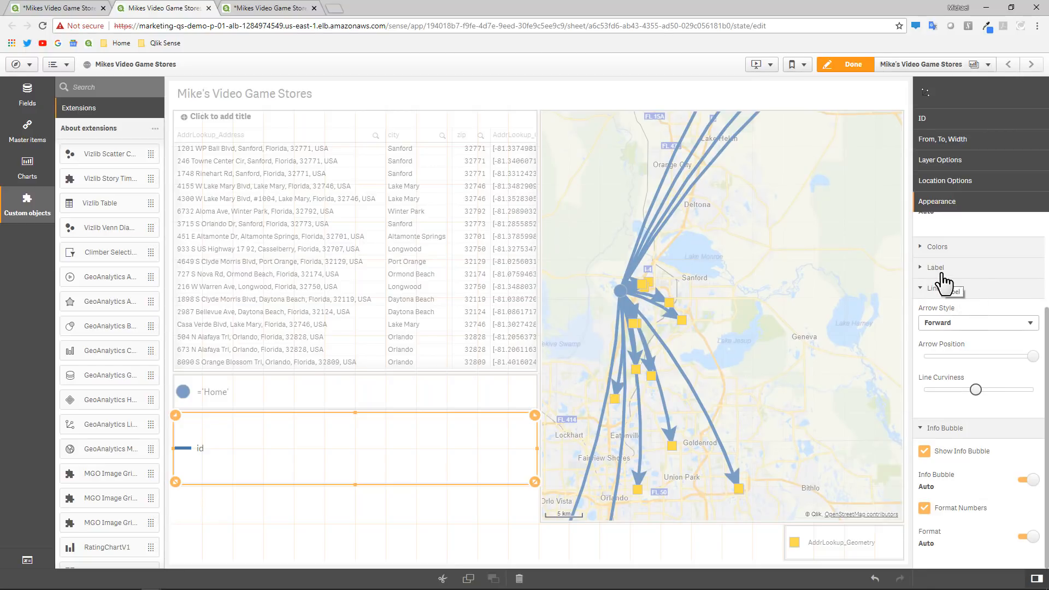
Select distances 3.45–4.57 to show the five closest stores, then resume editing
click(853, 65)
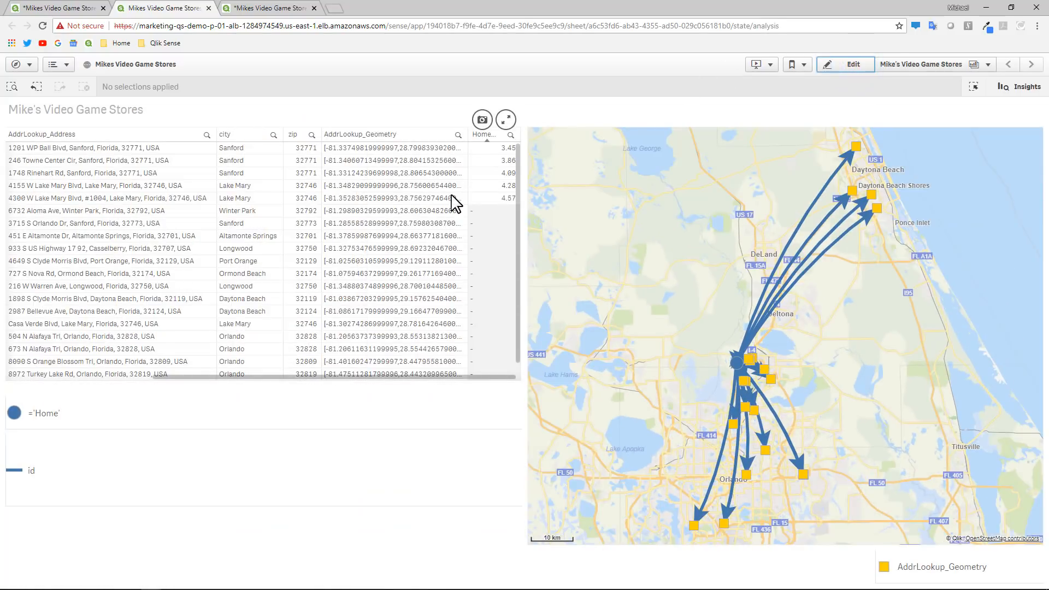
drag(493, 150, 490, 195)
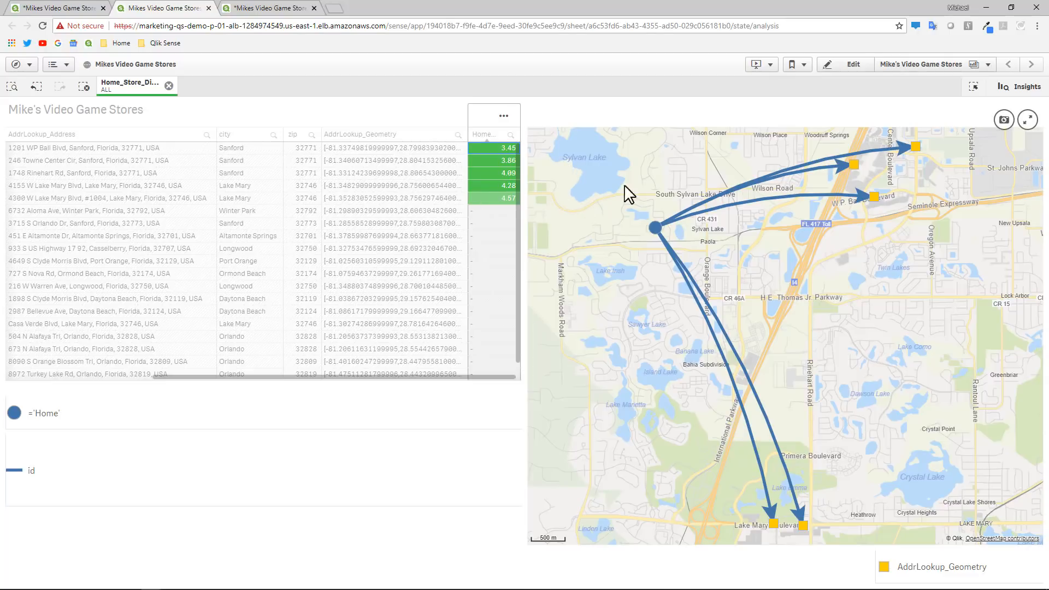
click(844, 65)
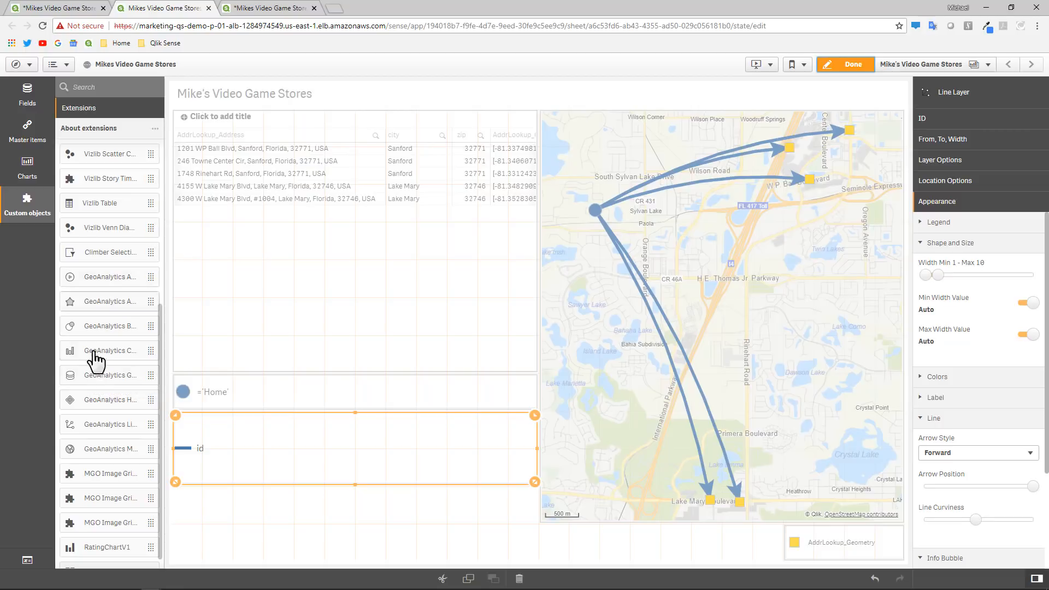
Add a second GeoAnalytics Line layer using Home_Store_Route as its ID dimension
drag(87, 425, 306, 536)
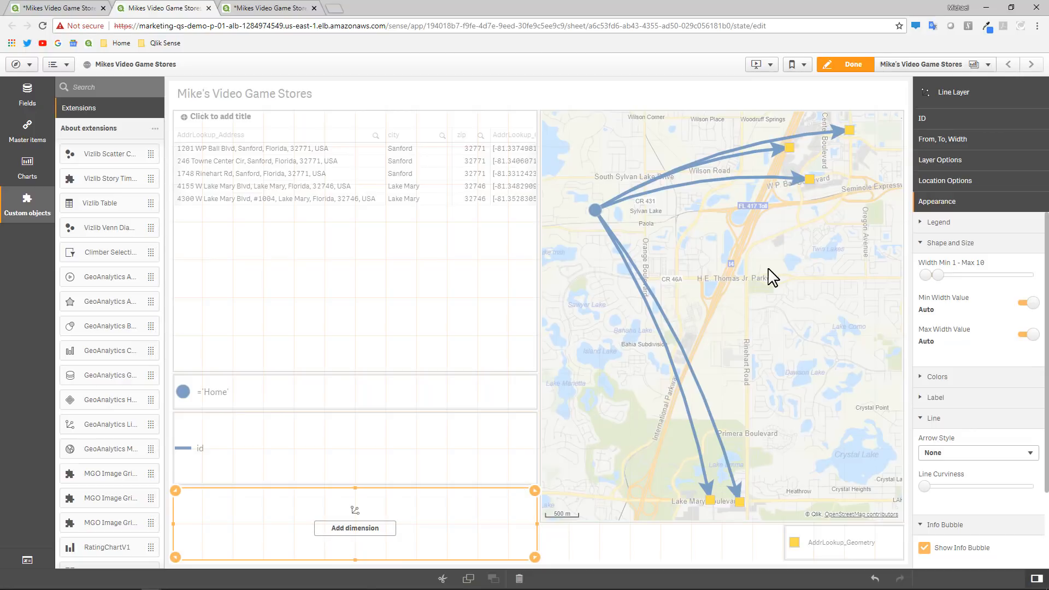
click(948, 123)
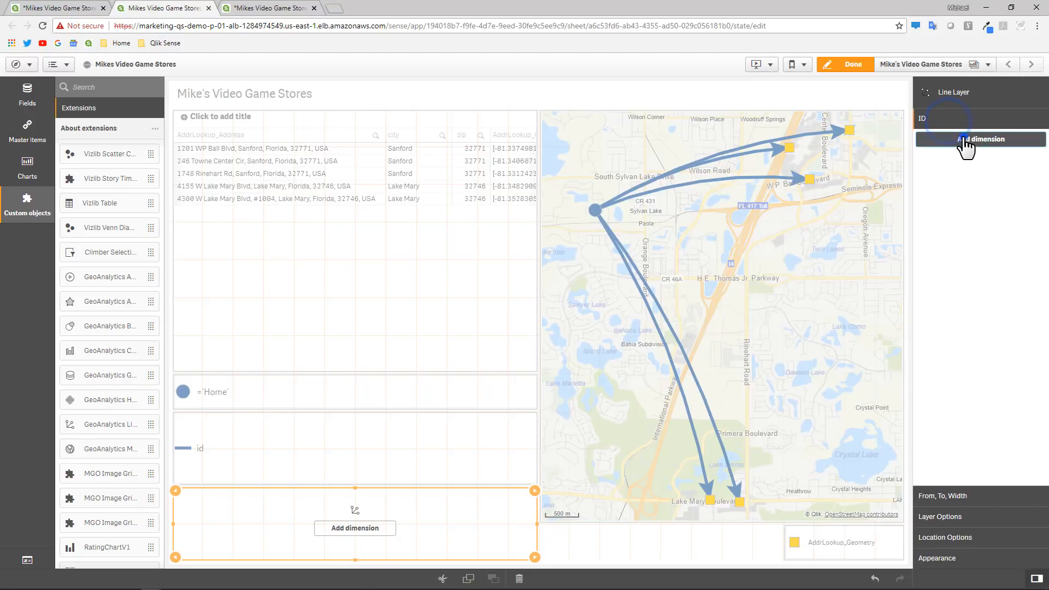
click(966, 141)
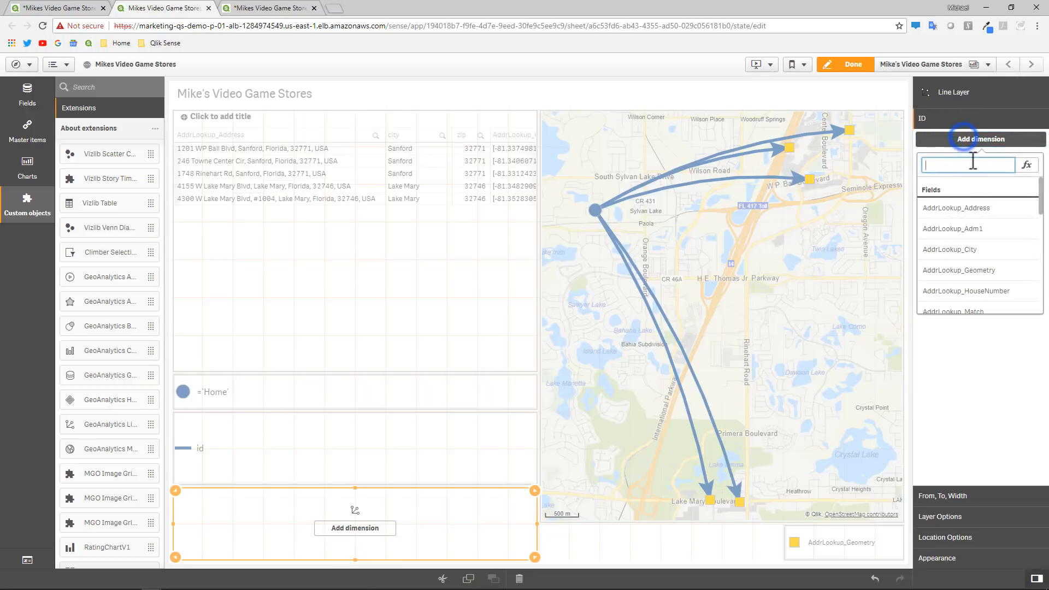
click(1044, 212)
click(1024, 139)
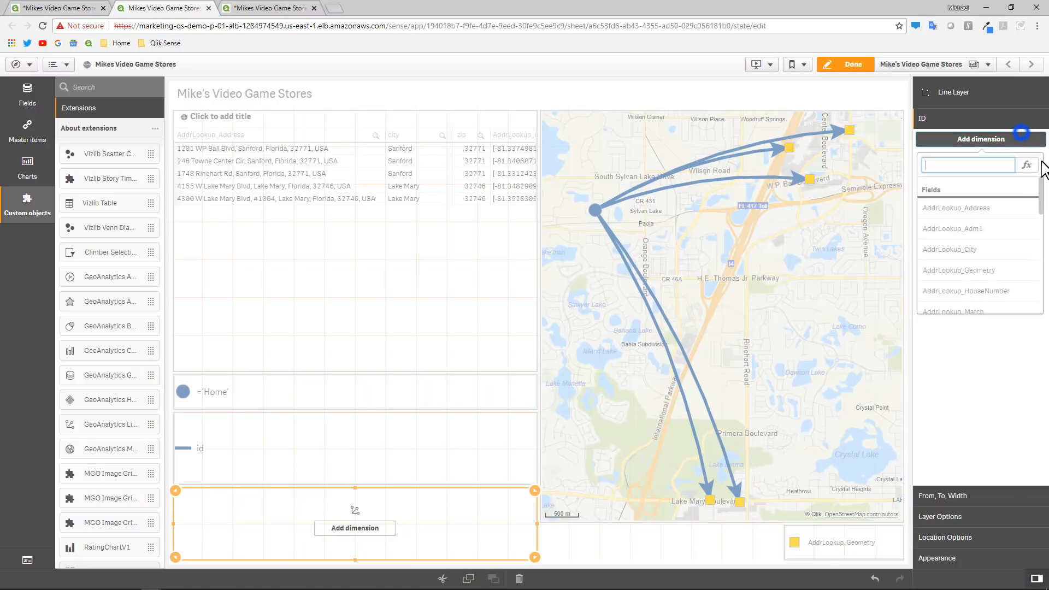
click(1039, 191)
drag(1042, 208, 1035, 274)
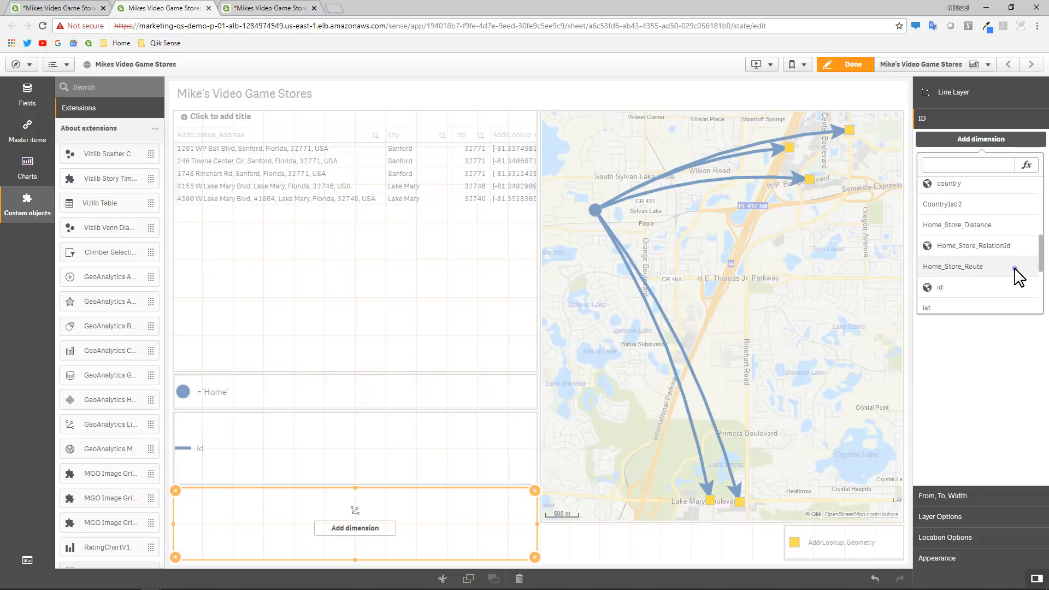
click(1016, 272)
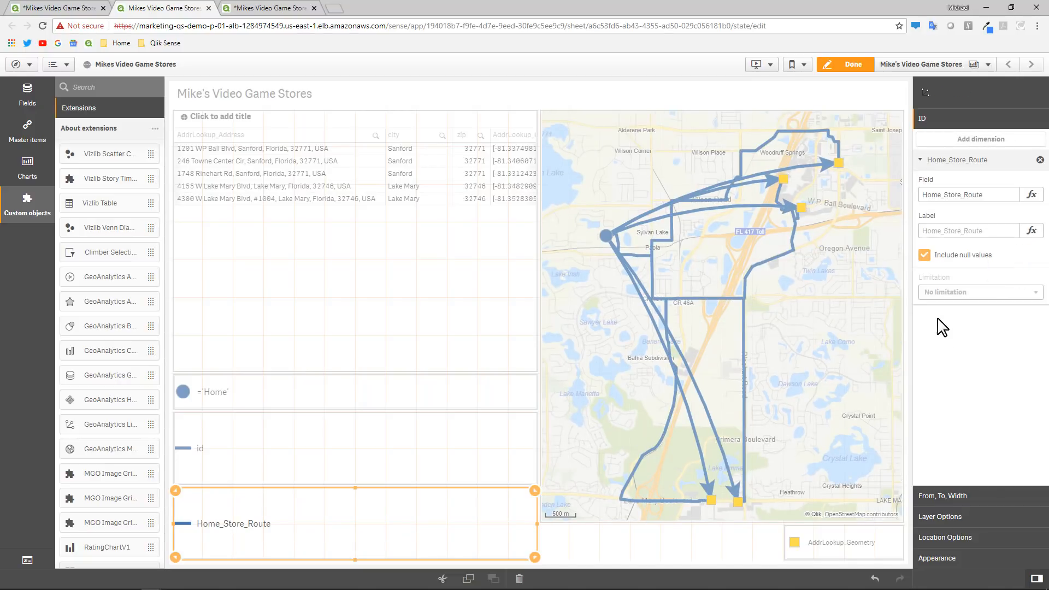
Give the route lines a custom orange color and view the map outside editing
click(937, 558)
click(945, 378)
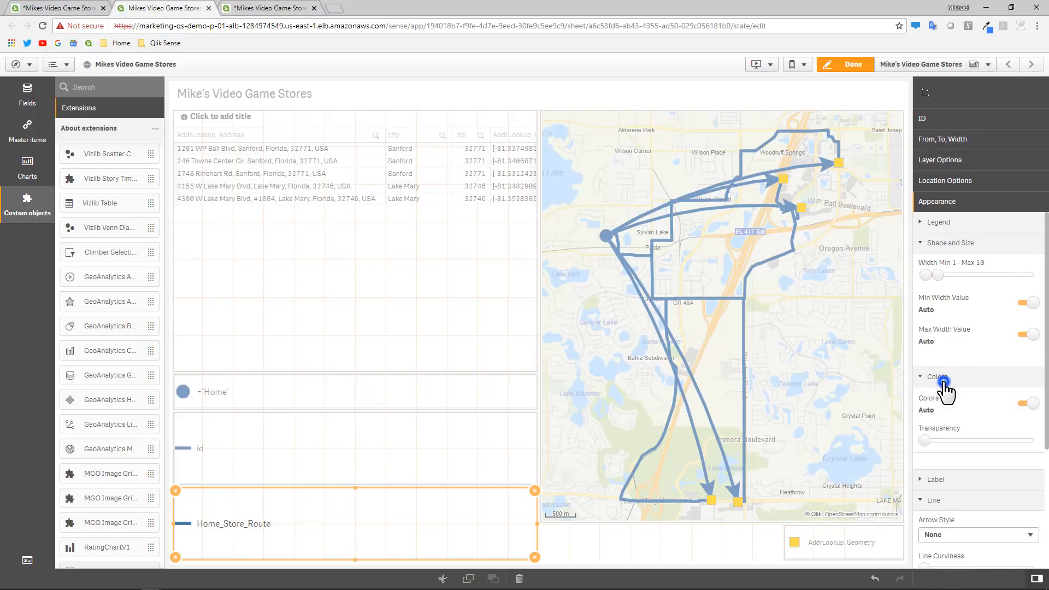
click(1028, 403)
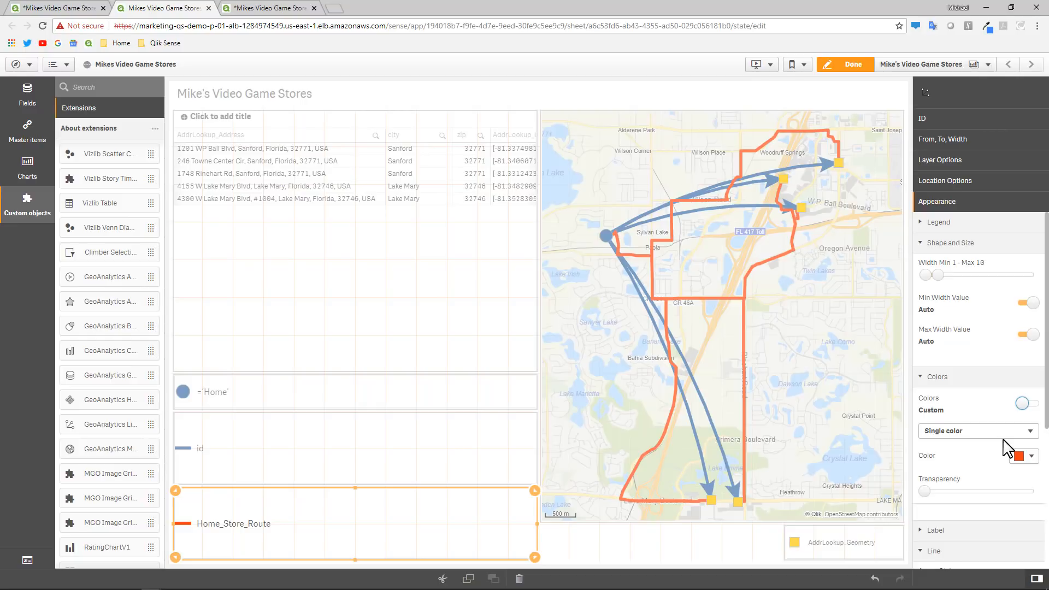
click(848, 66)
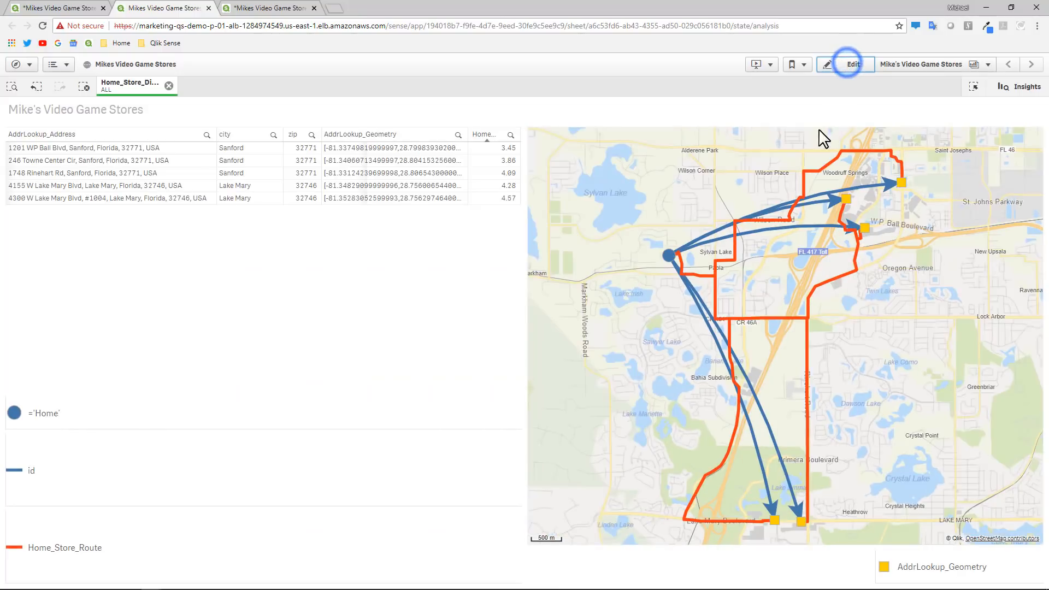